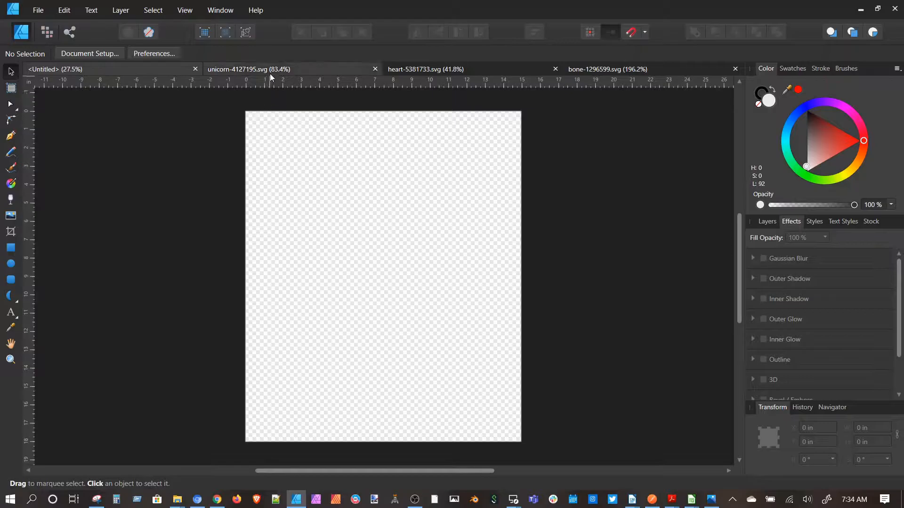
Examine the unicorn, heart and skull SVG artwork alongside the blank untitled document
{"action": "left_click", "coordinate": [267, 71]}
{"action": "left_click", "coordinate": [470, 146]}
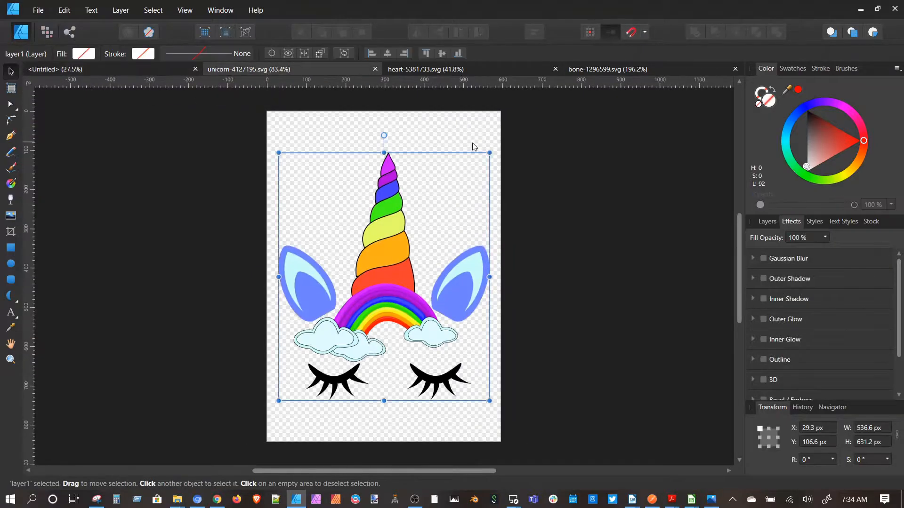
{"action": "left_click", "coordinate": [522, 142]}
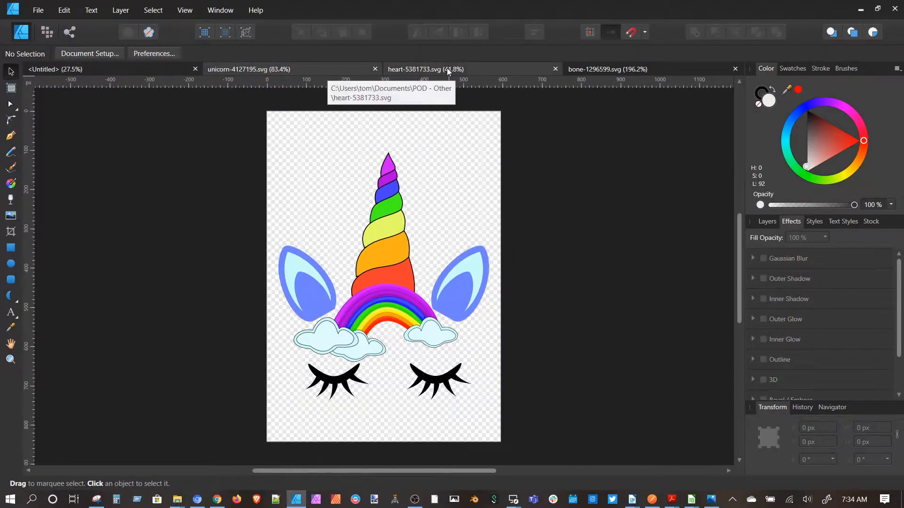
{"action": "left_click", "coordinate": [447, 68]}
{"action": "left_click", "coordinate": [622, 151]}
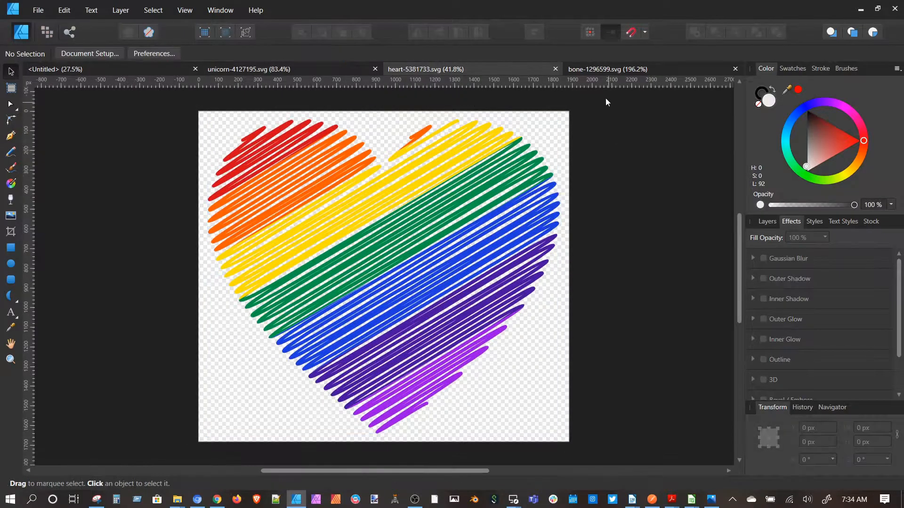
{"action": "left_click", "coordinate": [600, 66]}
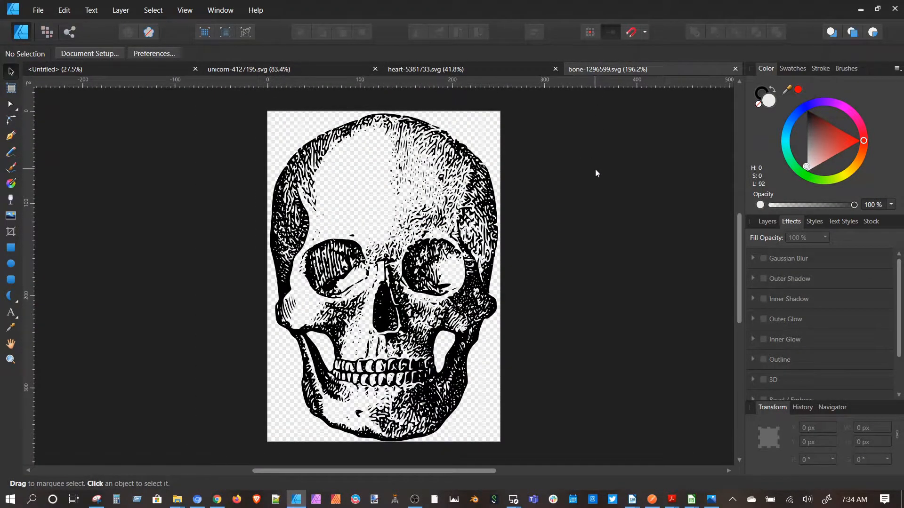
{"action": "left_click", "coordinate": [457, 69]}
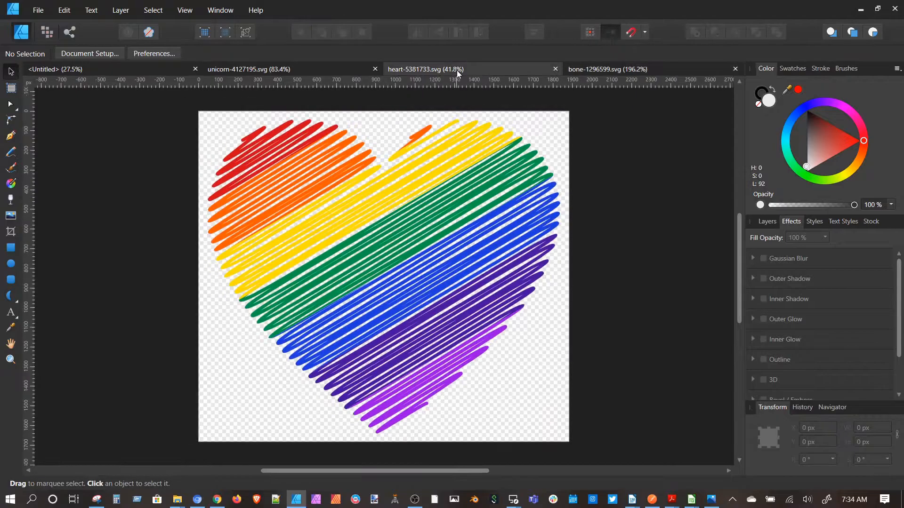
{"action": "left_click", "coordinate": [327, 71]}
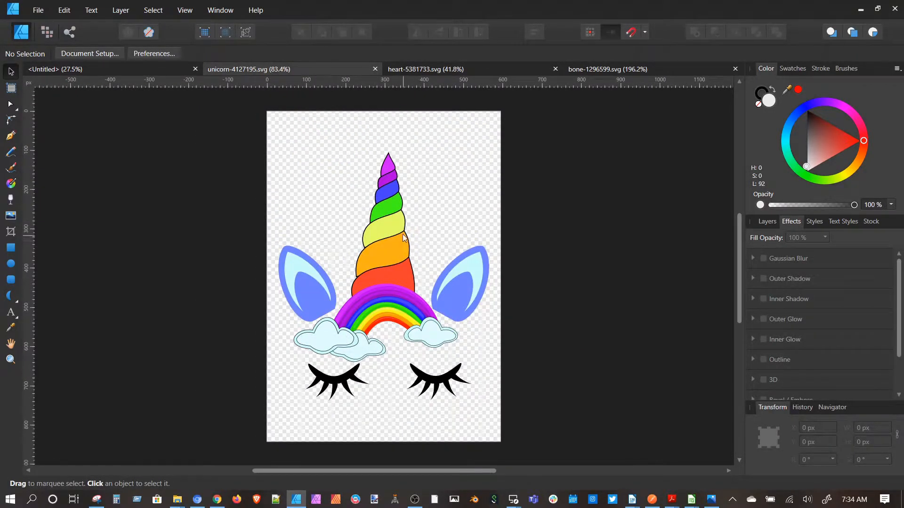
{"action": "left_click", "coordinate": [158, 71]}
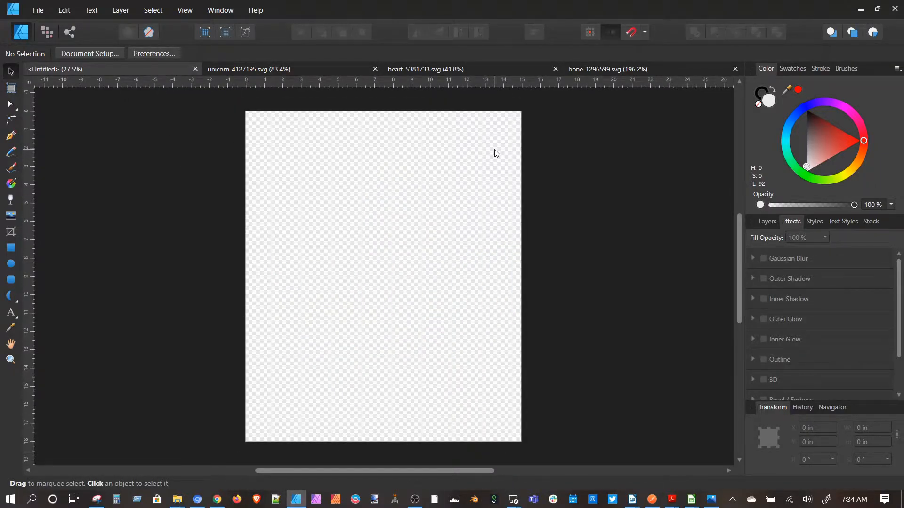
{"action": "left_click", "coordinate": [241, 69]}
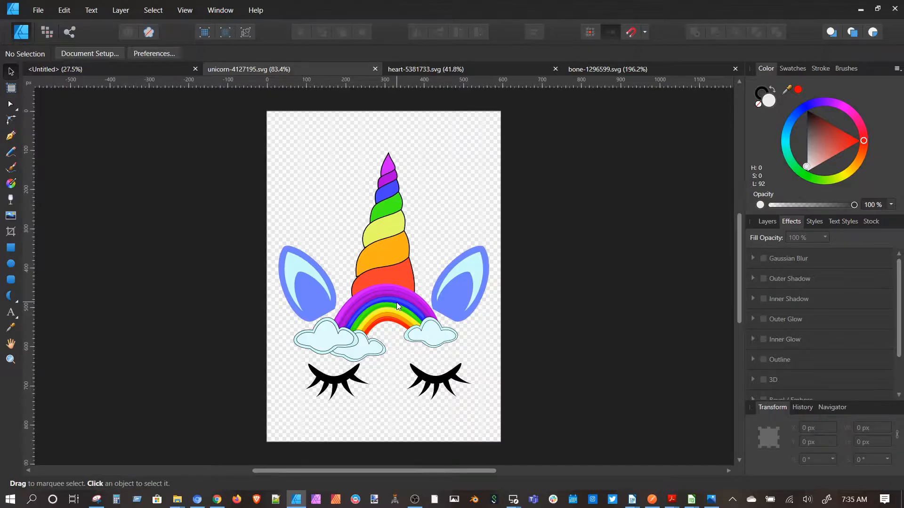
Copy the skull curves from bone-1296599.svg into the untitled document, enlarge them to about 7.71 × 10.58 in and position them on the page
{"action": "left_click", "coordinate": [631, 71]}
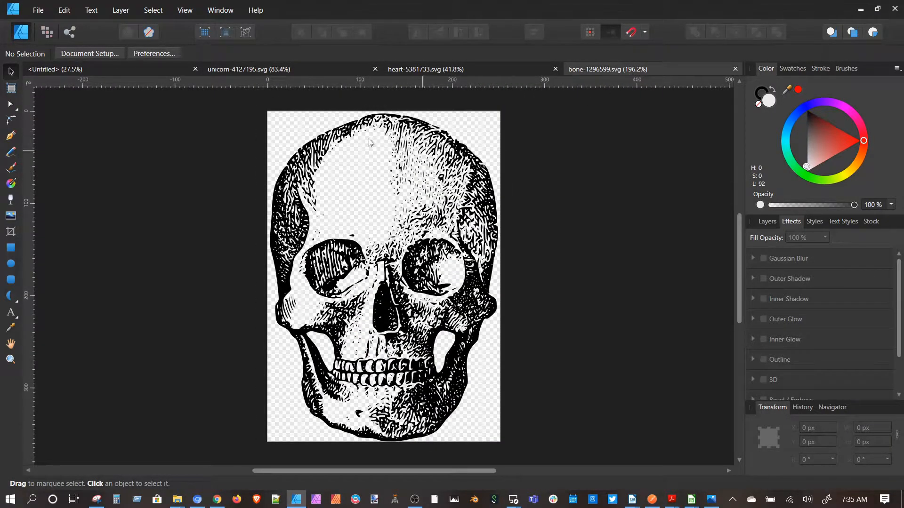
{"action": "left_click", "coordinate": [768, 224]}
{"action": "left_click", "coordinate": [812, 254]}
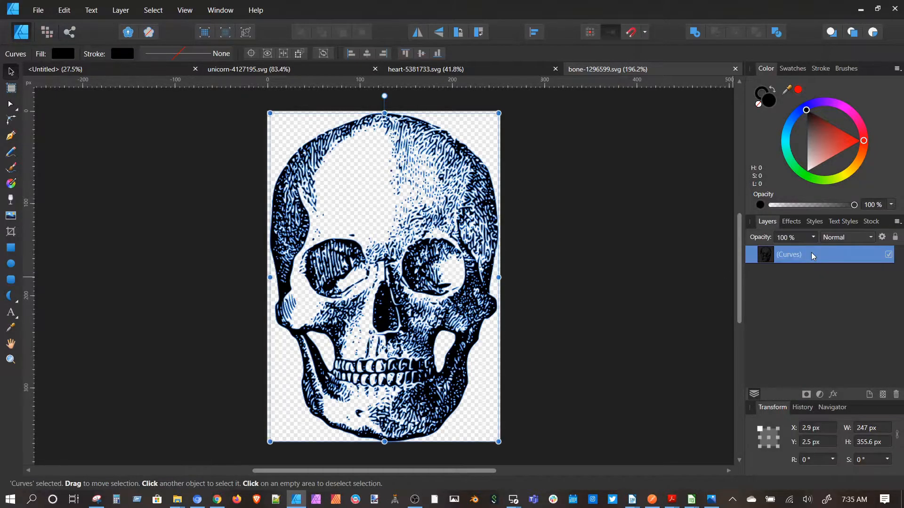
{"action": "right_click", "coordinate": [811, 255]}
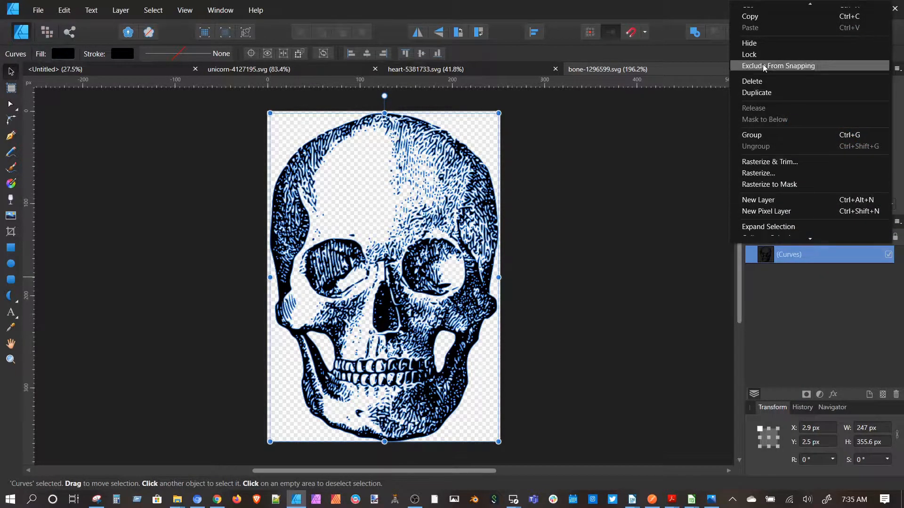
{"action": "left_click", "coordinate": [762, 19]}
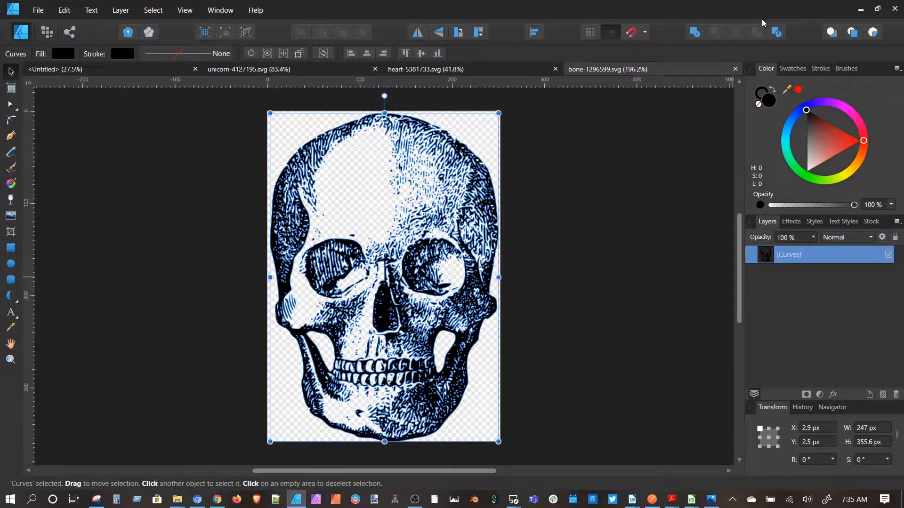
{"action": "left_click", "coordinate": [132, 69]}
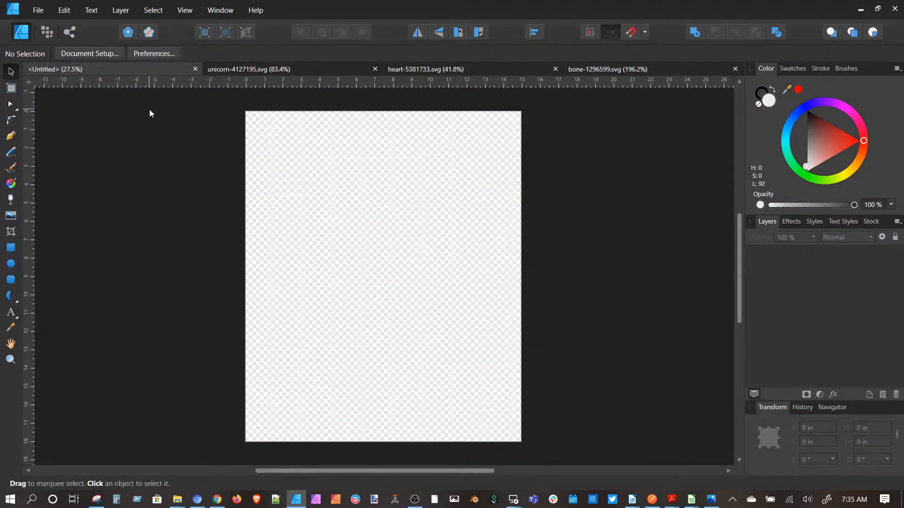
{"action": "key", "text": "ctrl+v"}
{"action": "left_click_drag", "start_coordinate": [309, 202], "coordinate": [392, 286]}
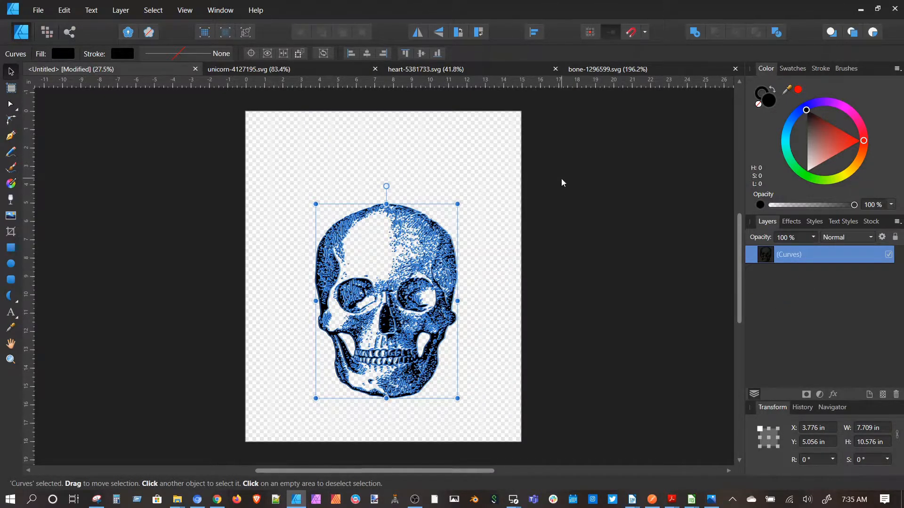
{"action": "left_click", "coordinate": [490, 177]}
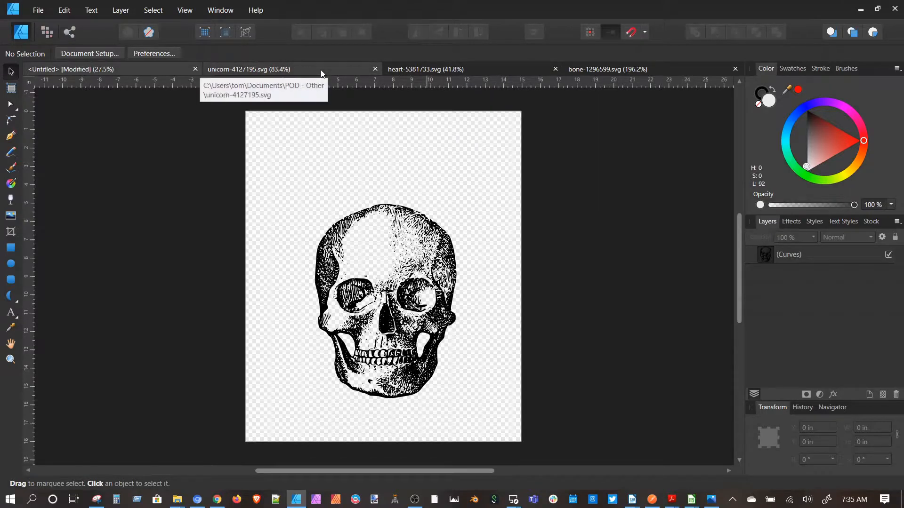
Examine the individual coloured curves that make up the layer in heart-5381733.svg
{"action": "left_click", "coordinate": [422, 69]}
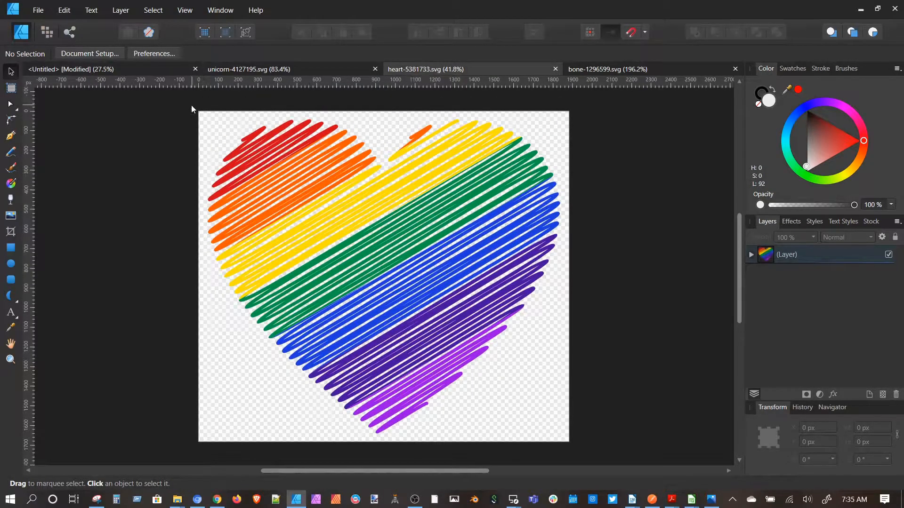
{"action": "left_click", "coordinate": [751, 254]}
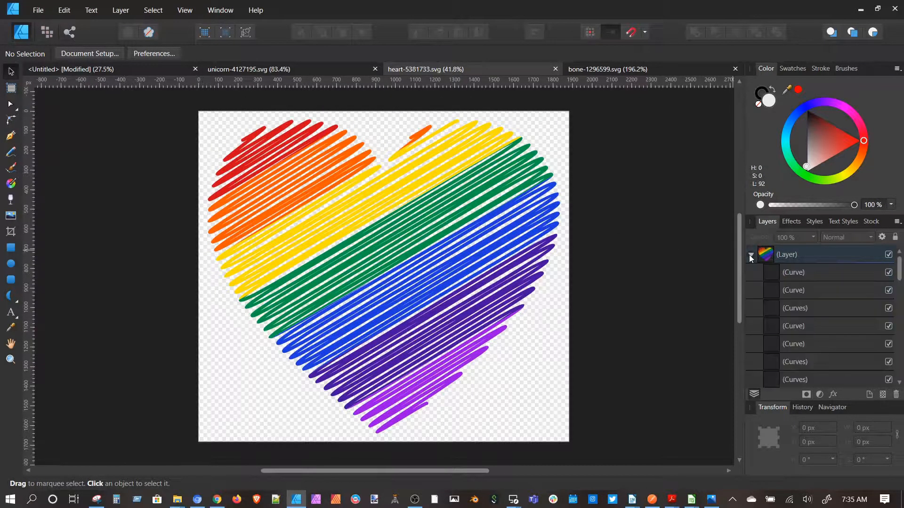
{"action": "left_click", "coordinate": [751, 254]}
{"action": "left_click", "coordinate": [751, 254]}
{"action": "left_click", "coordinate": [790, 308]}
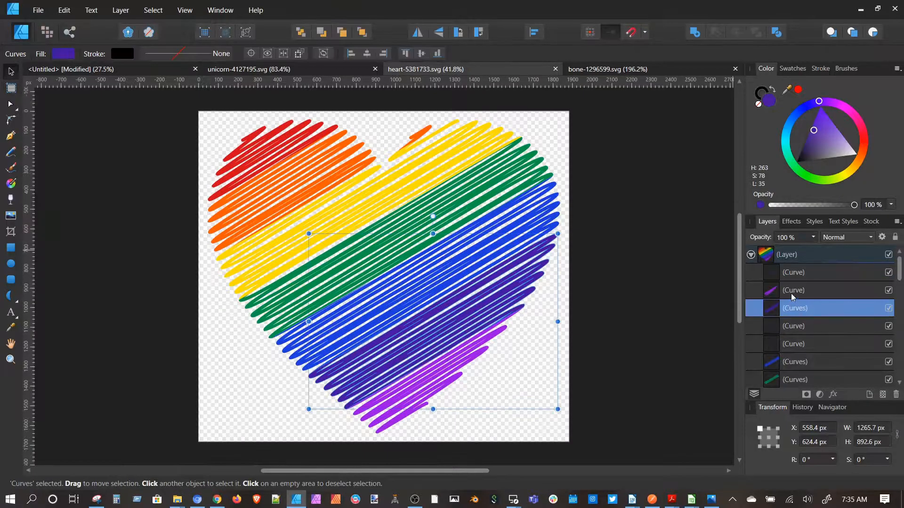
{"action": "left_click", "coordinate": [790, 290]}
{"action": "left_click", "coordinate": [794, 274]}
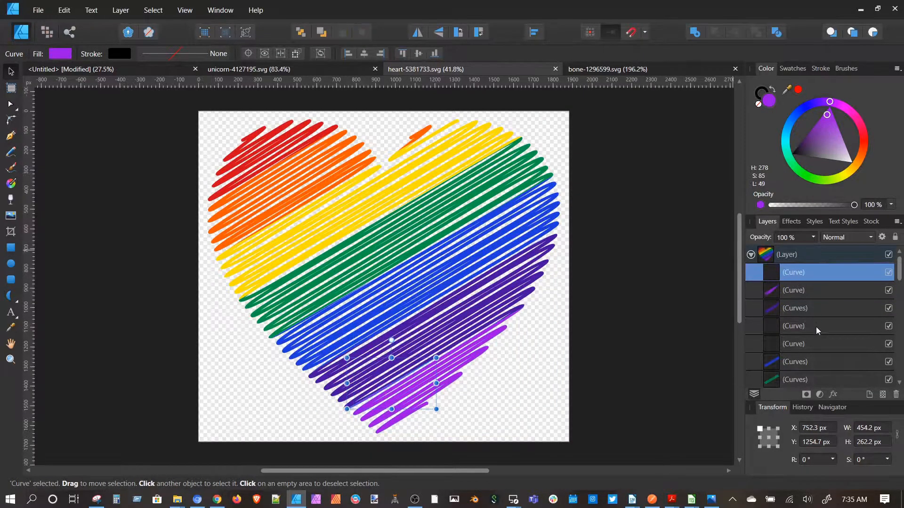
{"action": "left_click", "coordinate": [816, 360]}
{"action": "left_click", "coordinate": [752, 255]}
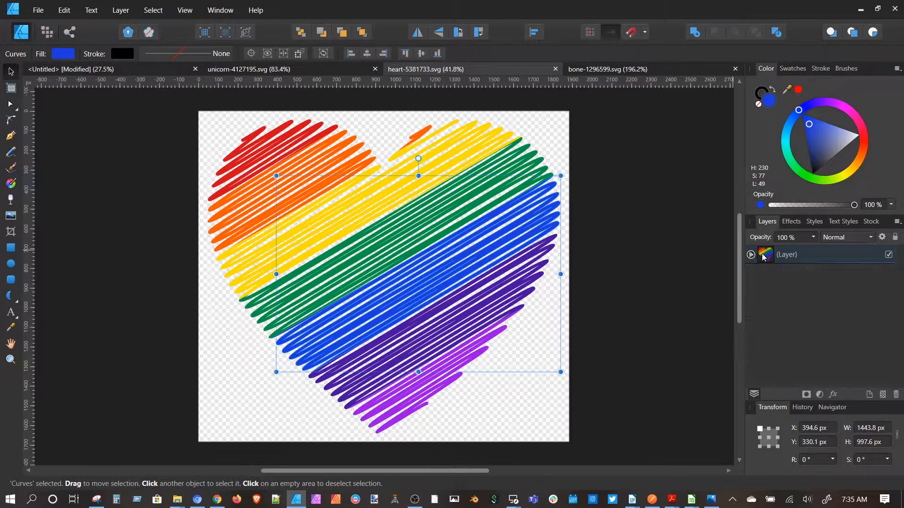
Copy the whole rainbow heart layer and paste it into the untitled document with the skull
{"action": "right_click", "coordinate": [791, 255]}
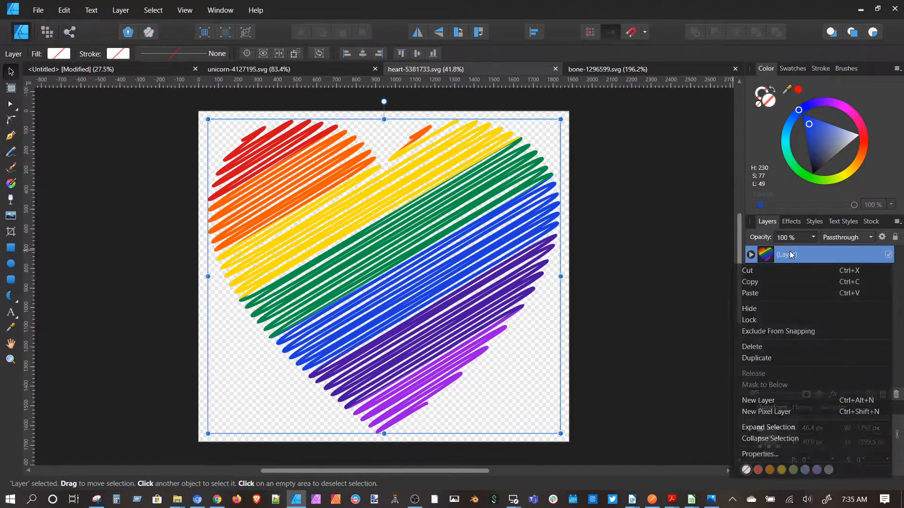
{"action": "left_click", "coordinate": [765, 283]}
{"action": "left_click", "coordinate": [599, 181]}
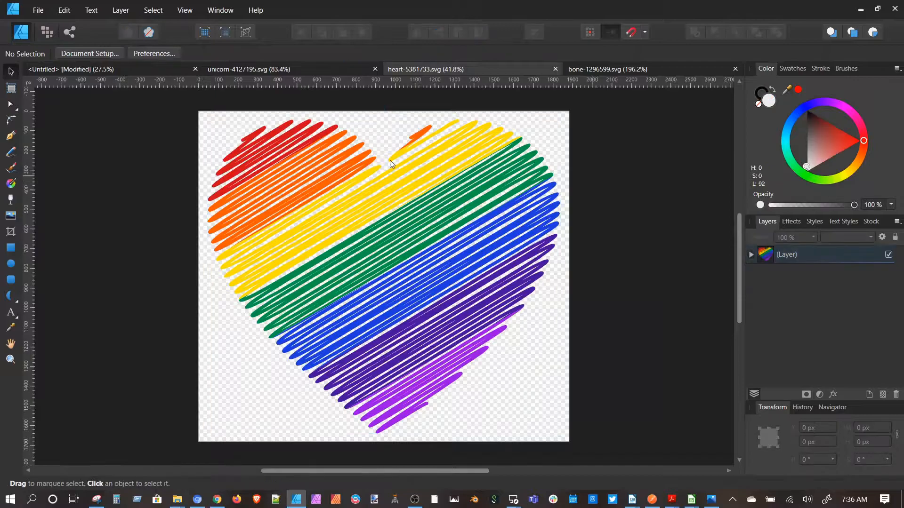
{"action": "left_click", "coordinate": [140, 69]}
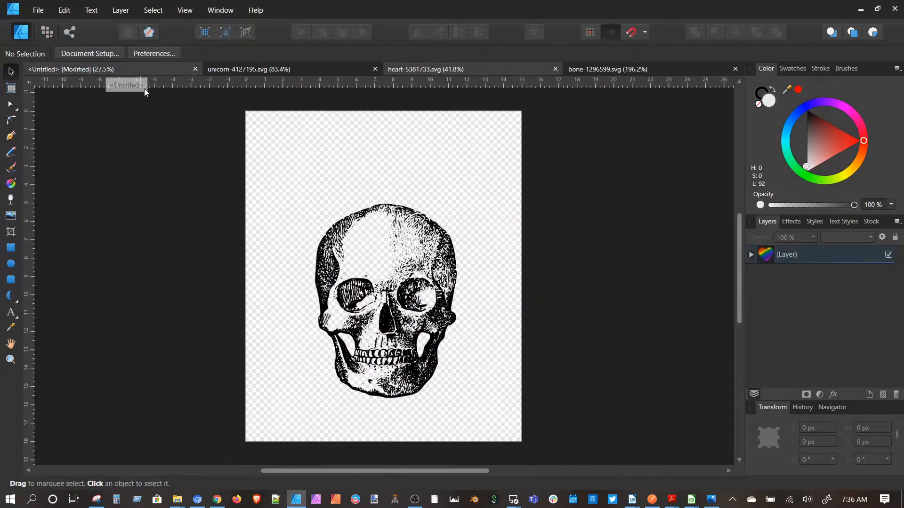
{"action": "key", "text": "ctrl+v"}
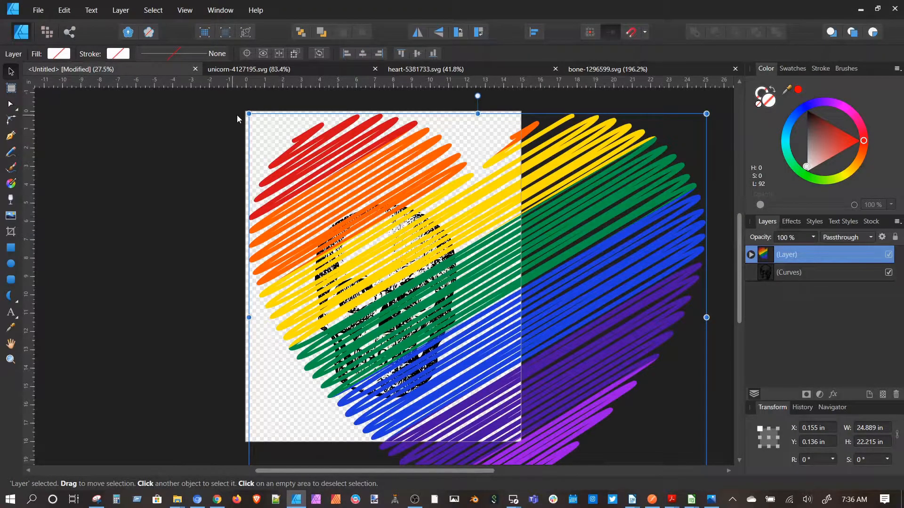
Scale the rainbow heart down to about 11.18 × 9.98 in and position it over the skull
{"action": "left_click_drag", "start_coordinate": [248, 113], "coordinate": [419, 265]}
{"action": "left_click_drag", "start_coordinate": [585, 361], "coordinate": [299, 212]}
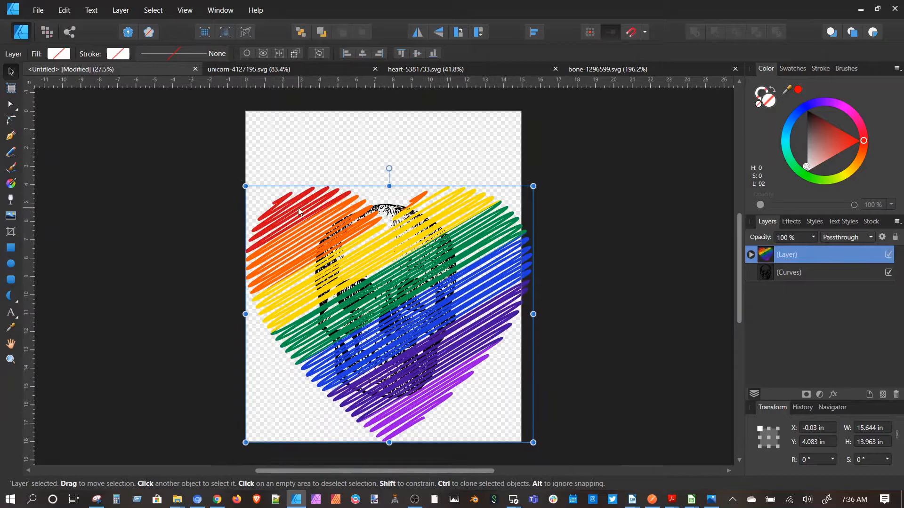
{"action": "left_click_drag", "start_coordinate": [245, 186], "coordinate": [328, 259]}
{"action": "left_click_drag", "start_coordinate": [397, 307], "coordinate": [367, 275]}
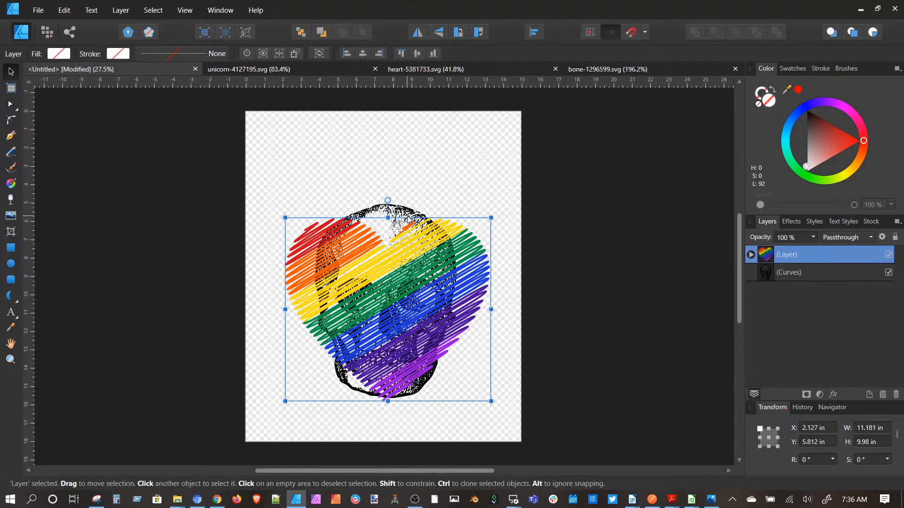
Clip the rainbow heart layer inside the skull curves and show the nested layer
{"action": "left_click", "coordinate": [799, 274]}
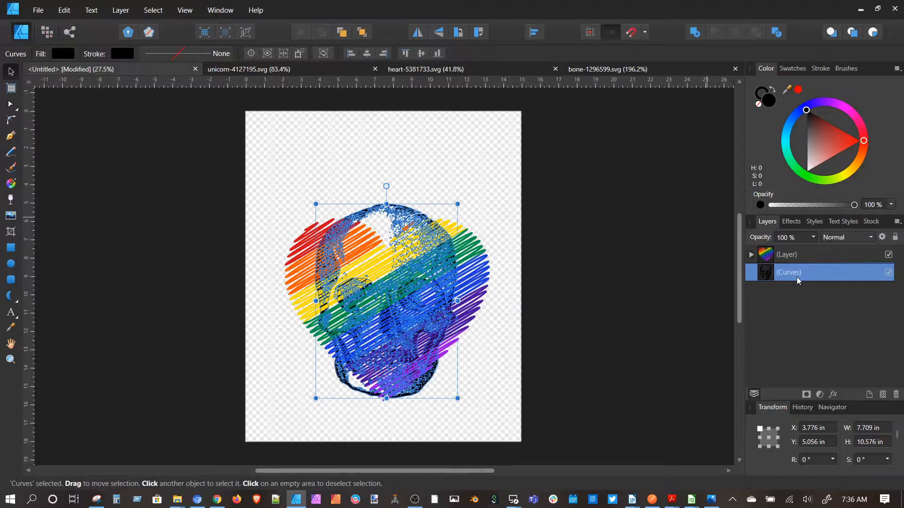
{"action": "left_click", "coordinate": [798, 257]}
{"action": "left_click_drag", "start_coordinate": [793, 255], "coordinate": [809, 276]}
{"action": "left_click", "coordinate": [751, 254]}
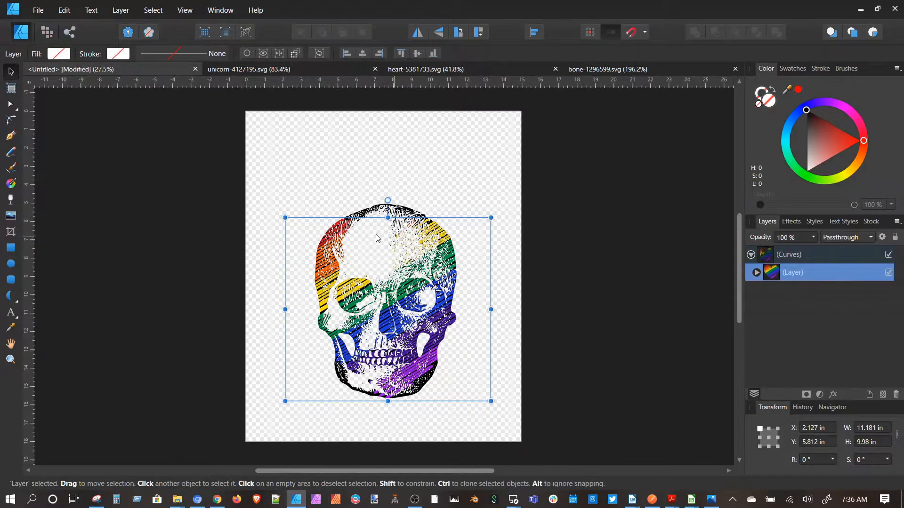
Stretch the clipped heart layer to about 12.18 in wide and 13.8 in high to cover the skull
{"action": "left_click_drag", "start_coordinate": [388, 218], "coordinate": [387, 172]}
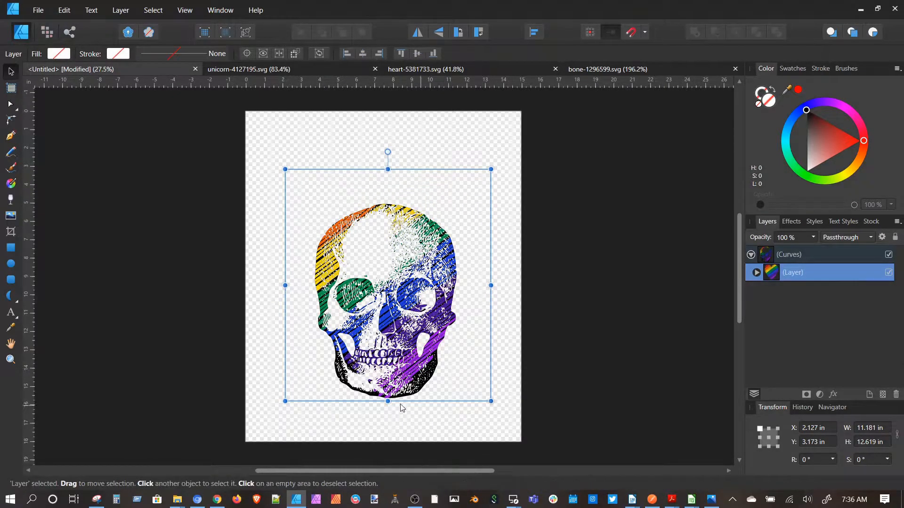
{"action": "left_click_drag", "start_coordinate": [388, 401], "coordinate": [389, 424]}
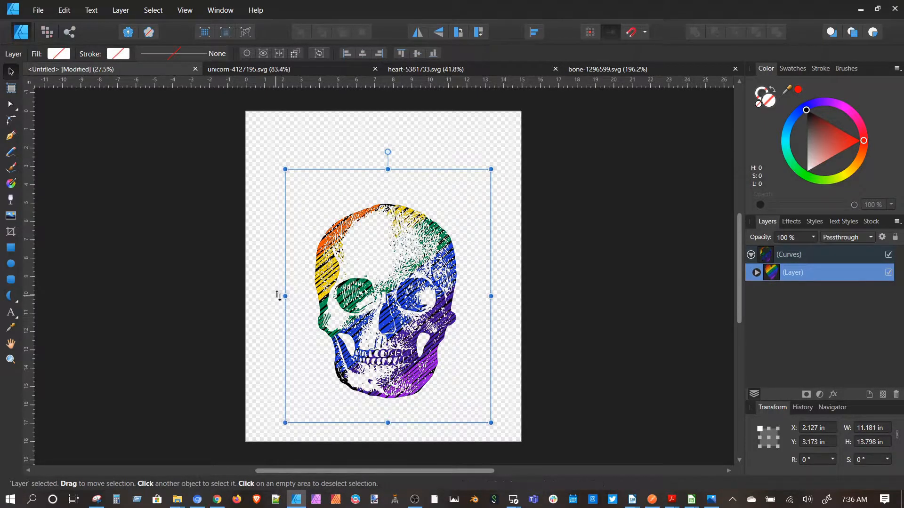
{"action": "left_click_drag", "start_coordinate": [285, 297], "coordinate": [268, 297]}
{"action": "left_click_drag", "start_coordinate": [491, 296], "coordinate": [496, 296]}
{"action": "left_click", "coordinate": [561, 290]}
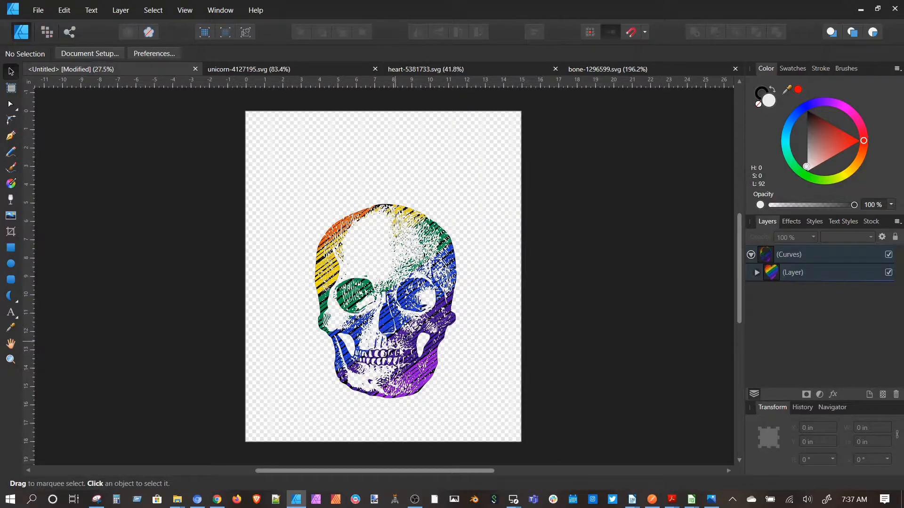
Extend the upper edge of the clipped heart layer slightly upward to colour the top of the skull
{"action": "left_click", "coordinate": [403, 212]}
{"action": "left_click", "coordinate": [798, 274]}
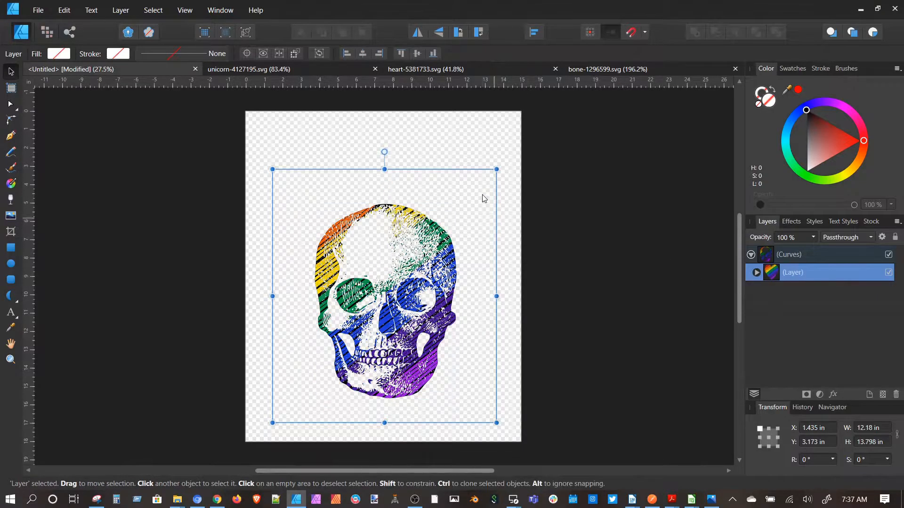
{"action": "left_click_drag", "start_coordinate": [384, 169], "coordinate": [384, 165]}
{"action": "left_click", "coordinate": [655, 179]}
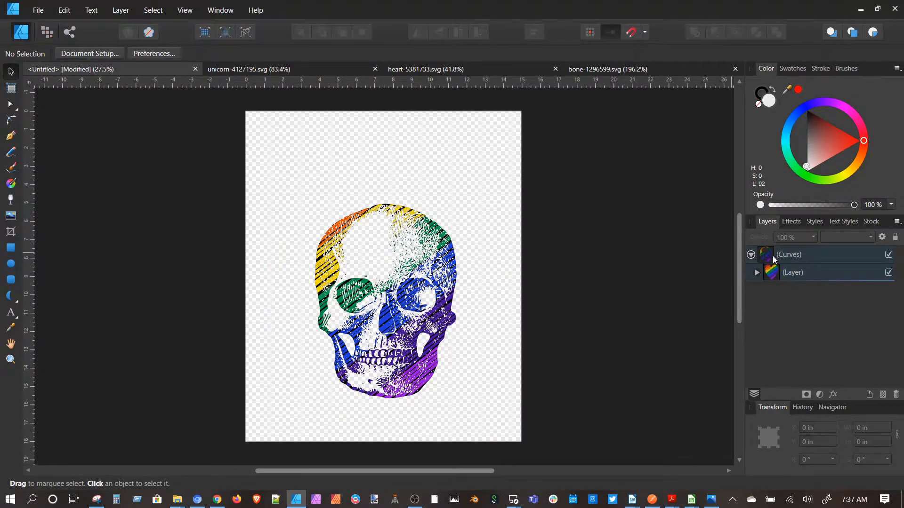
Collapse the skull's nested layers and move the rainbow skull slightly up and to the left on the page
{"action": "left_click", "coordinate": [750, 255]}
{"action": "left_click", "coordinate": [790, 256]}
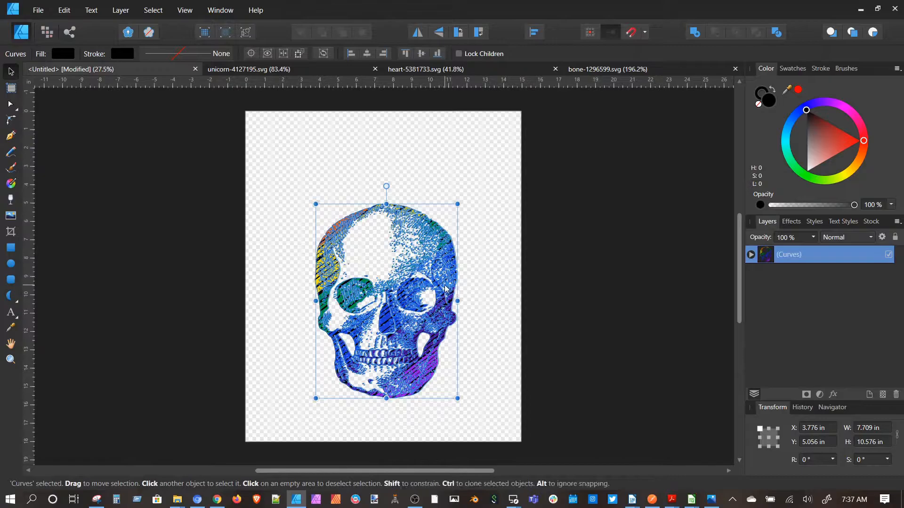
{"action": "left_click_drag", "start_coordinate": [448, 288], "coordinate": [442, 271]}
{"action": "left_click", "coordinate": [649, 264]}
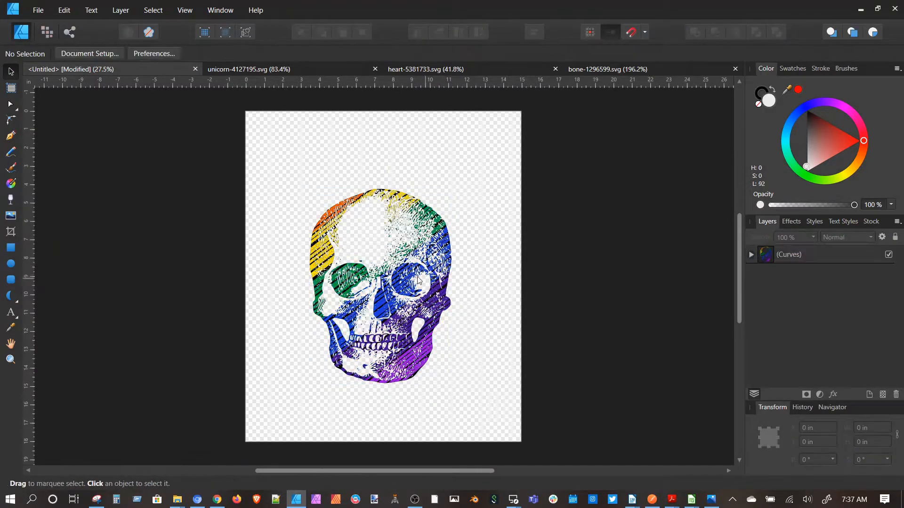
Move the rainbow skull lower on the page to leave more space above it
{"action": "key", "text": "ctrl+a"}
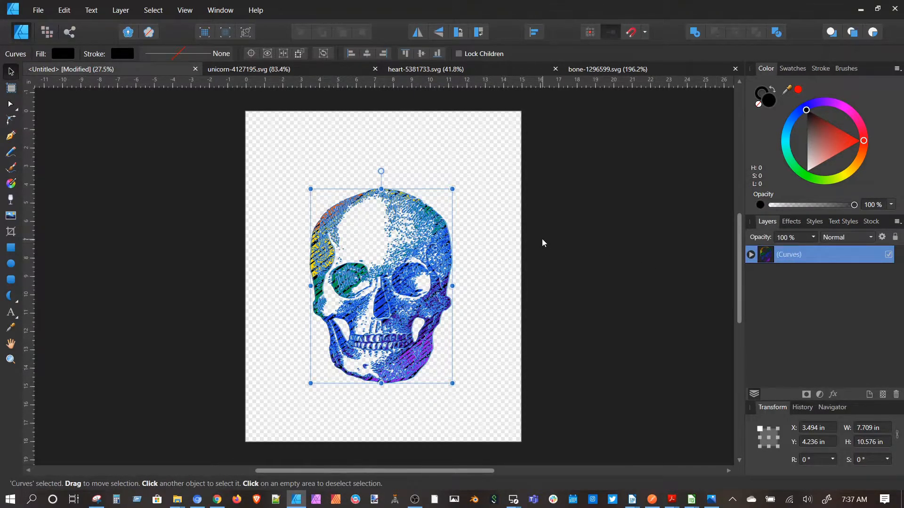
{"action": "left_click", "coordinate": [612, 252]}
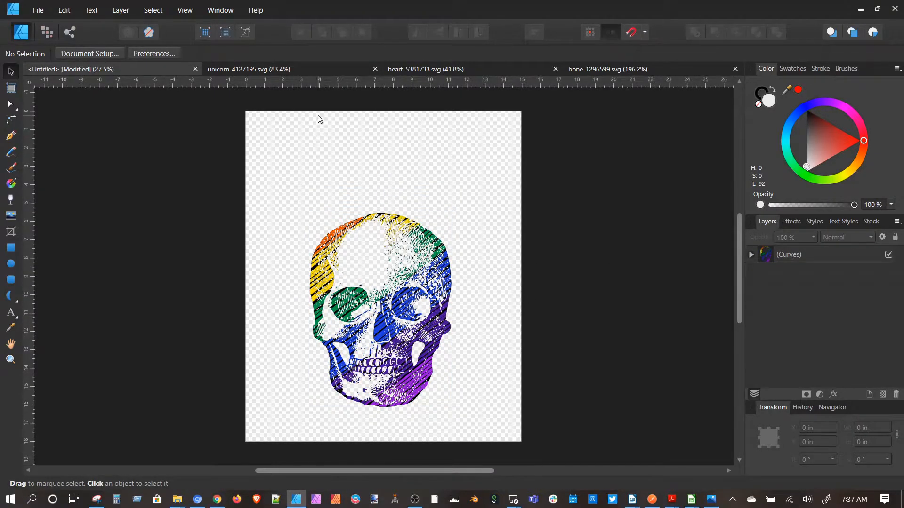
Open the unicorn-4127195.svg document and expand layer1, group g5490 and group g5397 to show the individual curves
{"action": "left_click", "coordinate": [304, 69]}
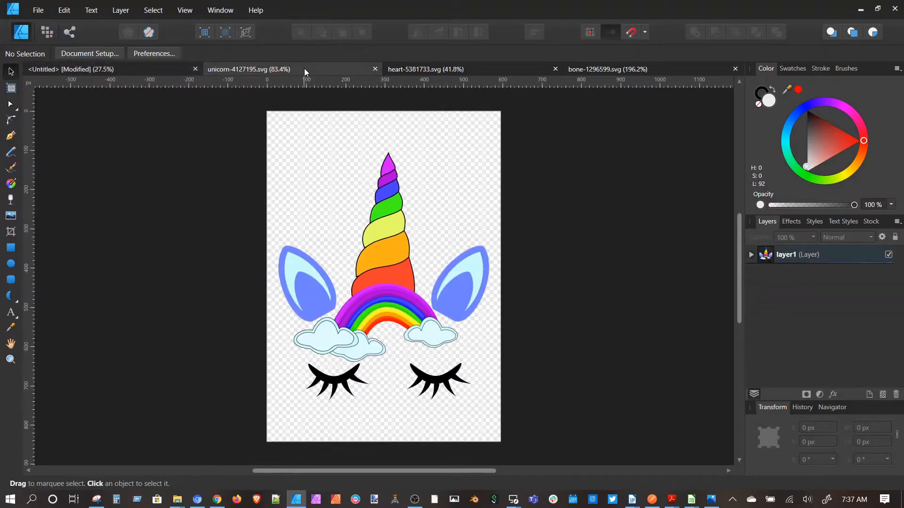
{"action": "left_click", "coordinate": [751, 255]}
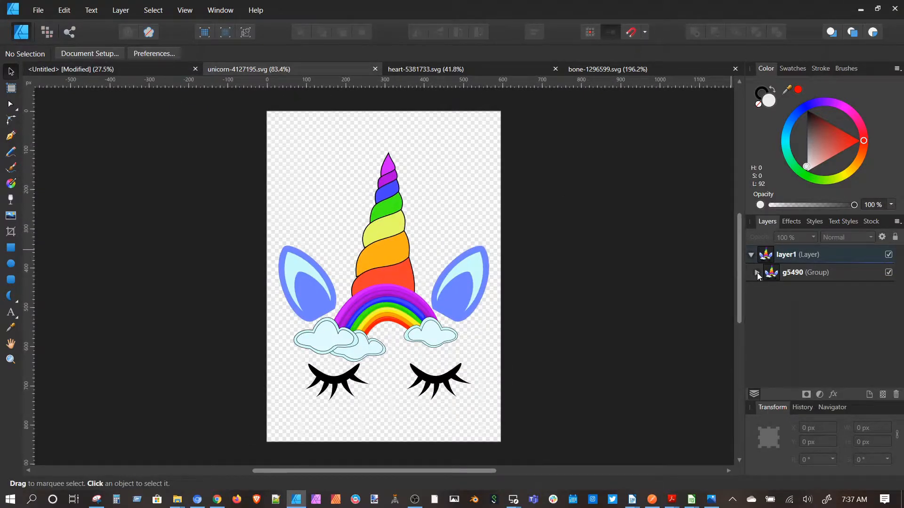
{"action": "left_click", "coordinate": [757, 273]}
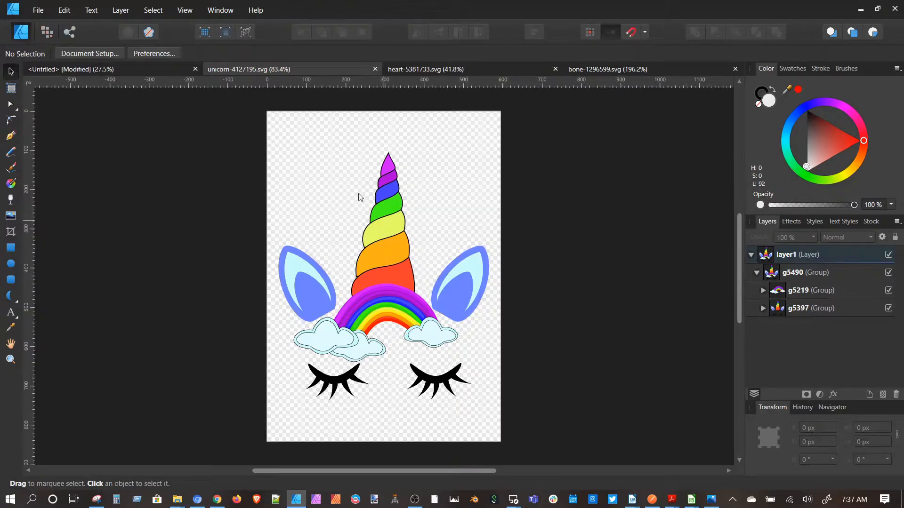
{"action": "left_click_drag", "start_coordinate": [330, 127], "coordinate": [450, 303]}
{"action": "left_click", "coordinate": [763, 308]}
{"action": "scroll", "coordinate": [767, 312], "scroll_direction": "down", "scroll_amount": 5}
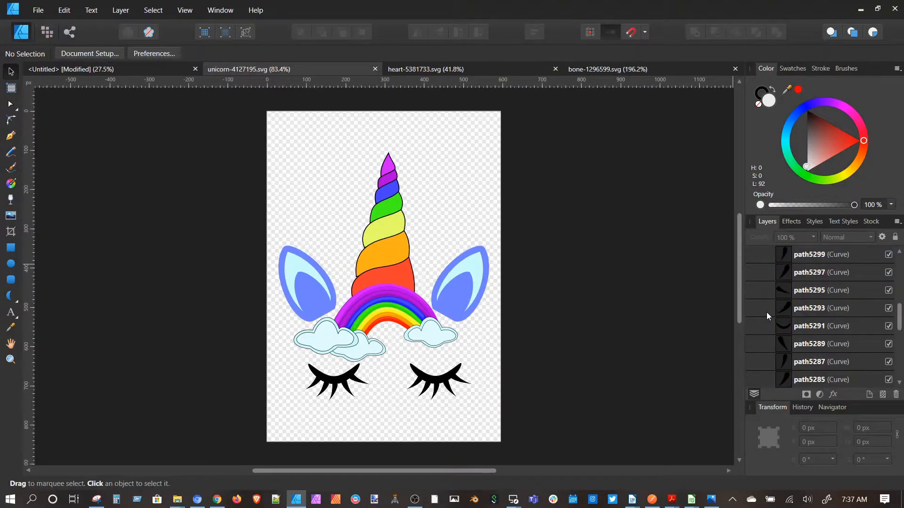
Try to select the unicorn's horn pieces directly on the artwork
{"action": "left_click_drag", "start_coordinate": [343, 132], "coordinate": [441, 361]}
{"action": "left_click", "coordinate": [391, 162]}
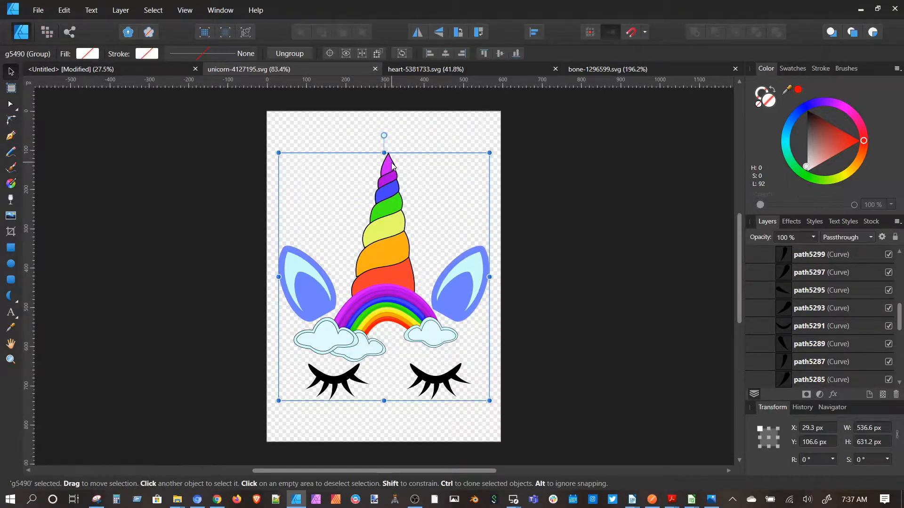
{"action": "double_click", "coordinate": [392, 163]}
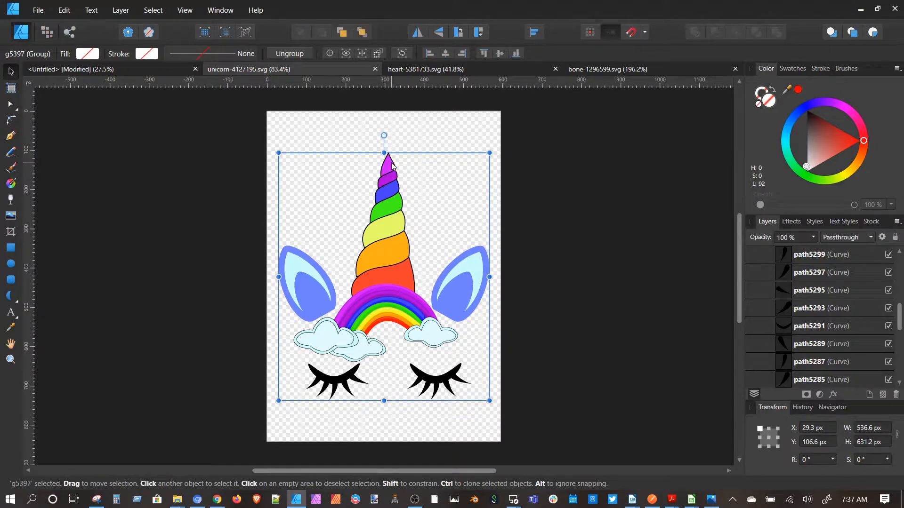
{"action": "double_click", "coordinate": [389, 233]}
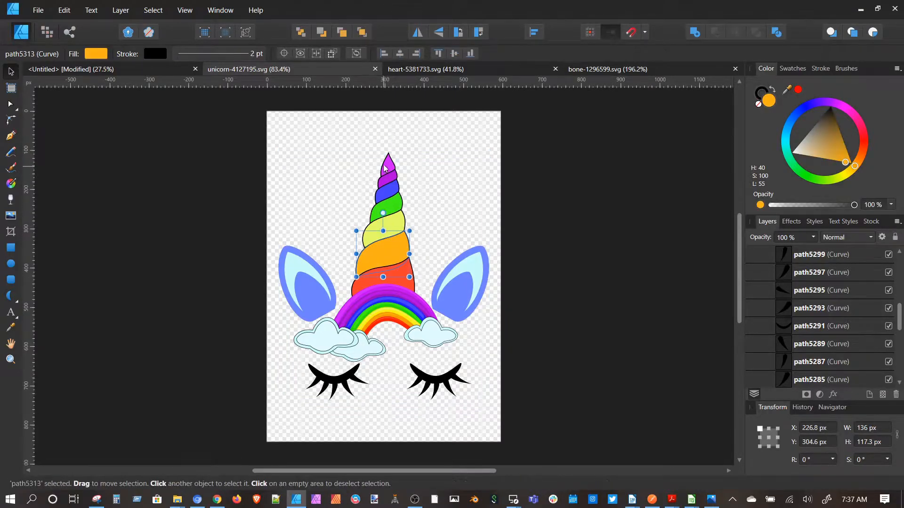
{"action": "left_click_drag", "start_coordinate": [364, 141], "coordinate": [413, 315]}
{"action": "left_click_drag", "start_coordinate": [447, 440], "coordinate": [346, 114]}
Copy the seven coloured horn curves, path5303 through path5315, from the unicorn into the untitled skull document
{"action": "scroll", "coordinate": [877, 338], "scroll_direction": "down", "scroll_amount": 3}
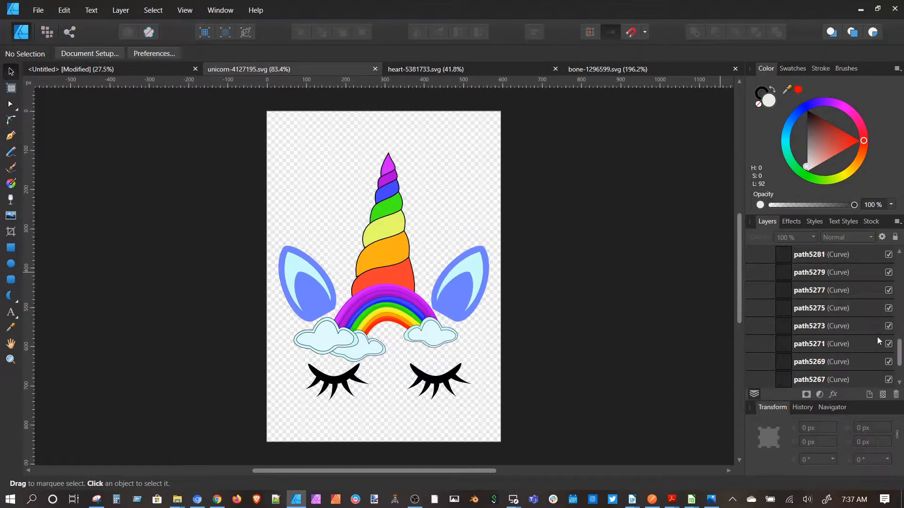
{"action": "scroll", "coordinate": [877, 337], "scroll_direction": "up", "scroll_amount": 6}
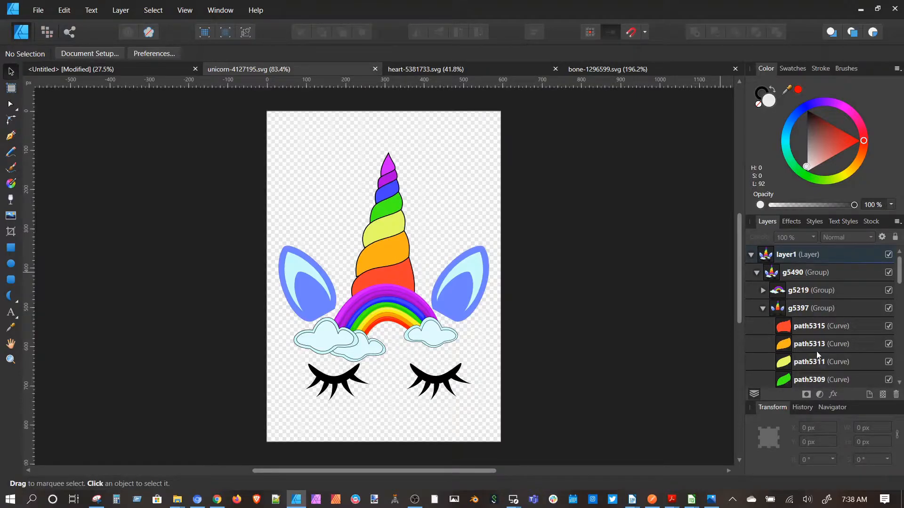
{"action": "scroll", "coordinate": [817, 352], "scroll_direction": "down", "scroll_amount": 2}
{"action": "left_click", "coordinate": [810, 329]}
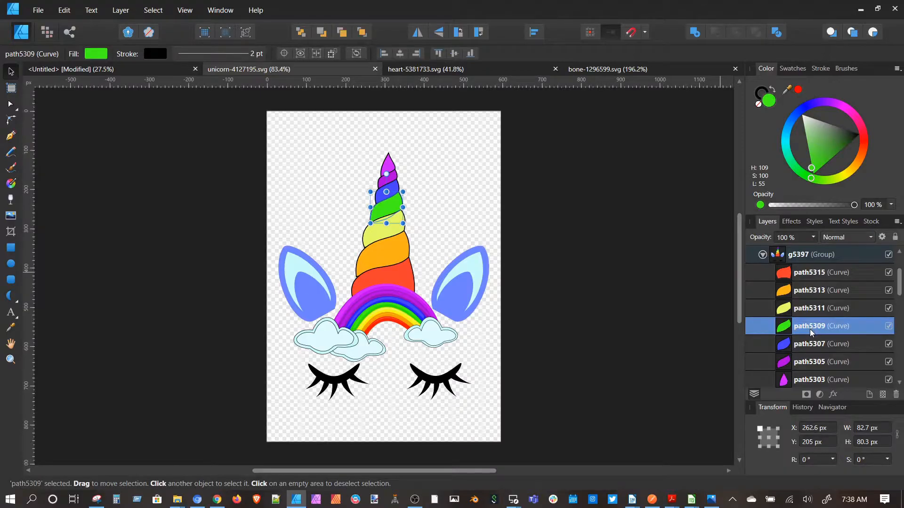
{"action": "left_click", "coordinate": [816, 310]}
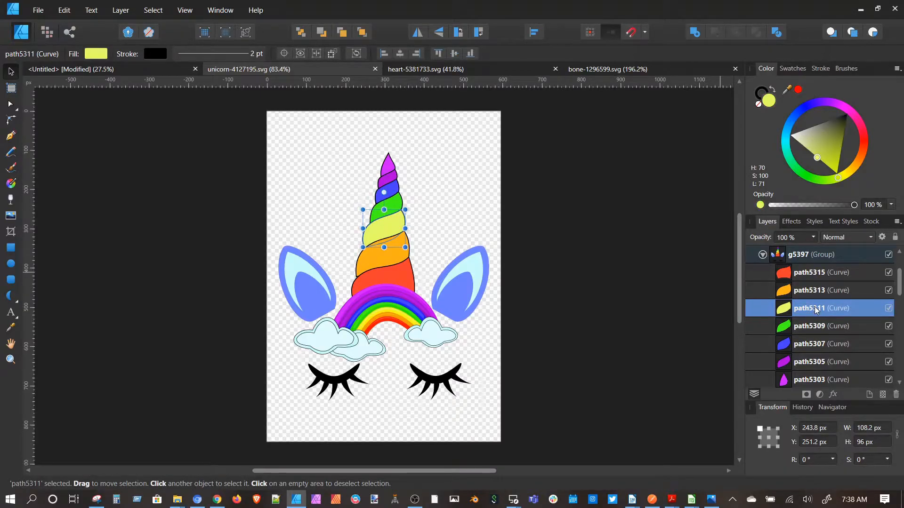
{"action": "left_click", "coordinate": [819, 277]}
{"action": "scroll", "coordinate": [821, 376], "scroll_direction": "down", "scroll_amount": 3}
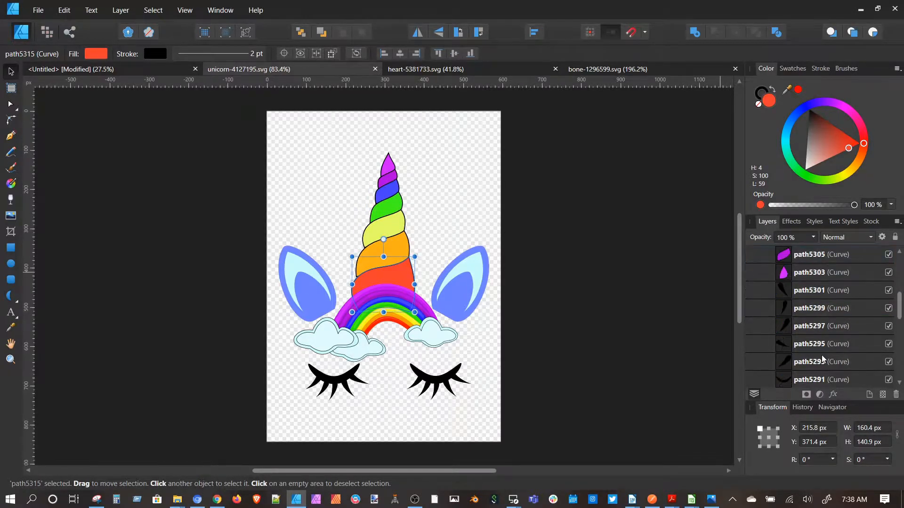
{"action": "left_click", "coordinate": [824, 279]}
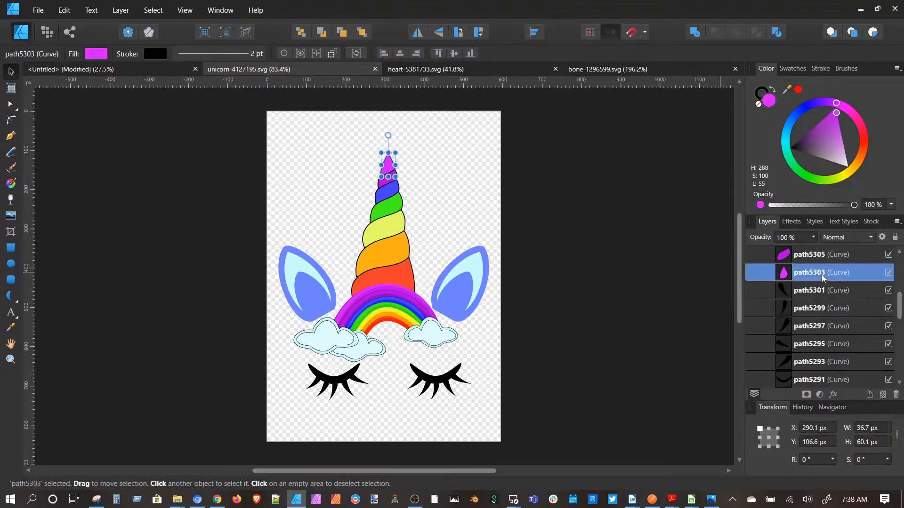
{"action": "scroll", "coordinate": [823, 280], "scroll_direction": "up", "scroll_amount": 5}
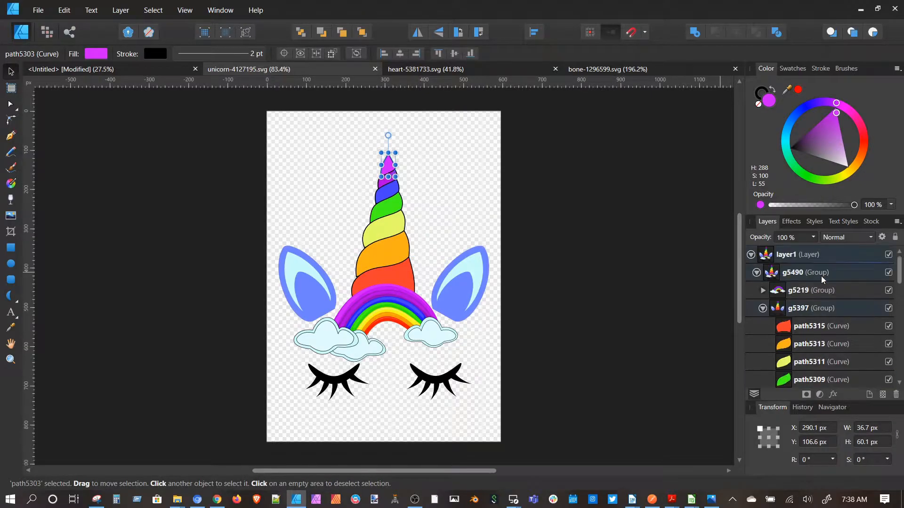
{"action": "left_click", "coordinate": [816, 328], "text": "shift"}
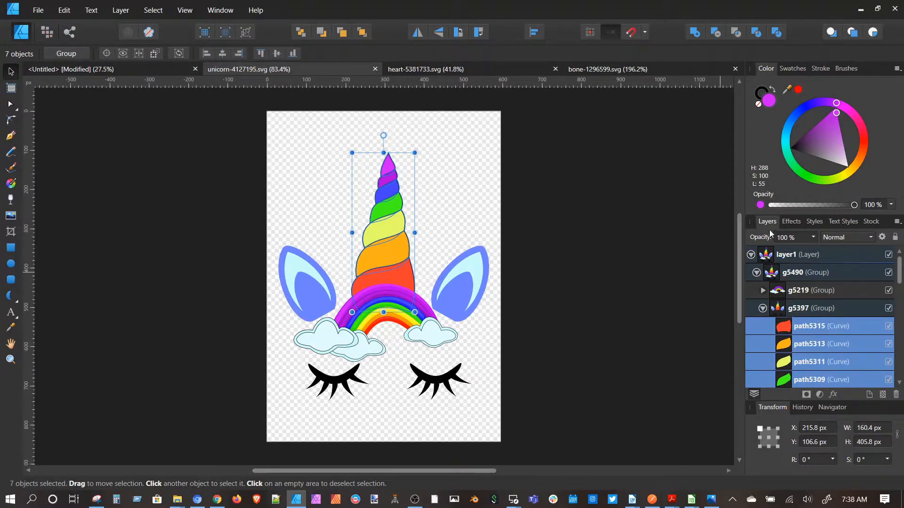
{"action": "left_click", "coordinate": [107, 70]}
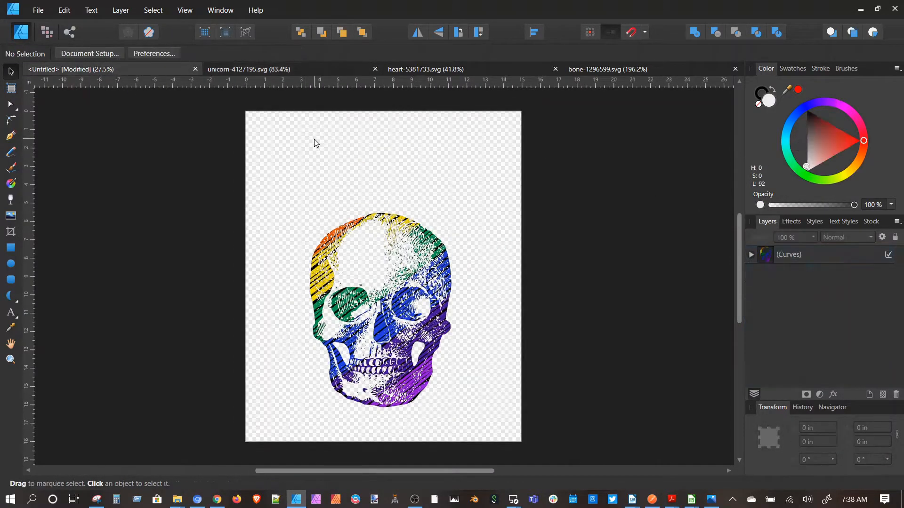
{"action": "key", "text": "ctrl+v"}
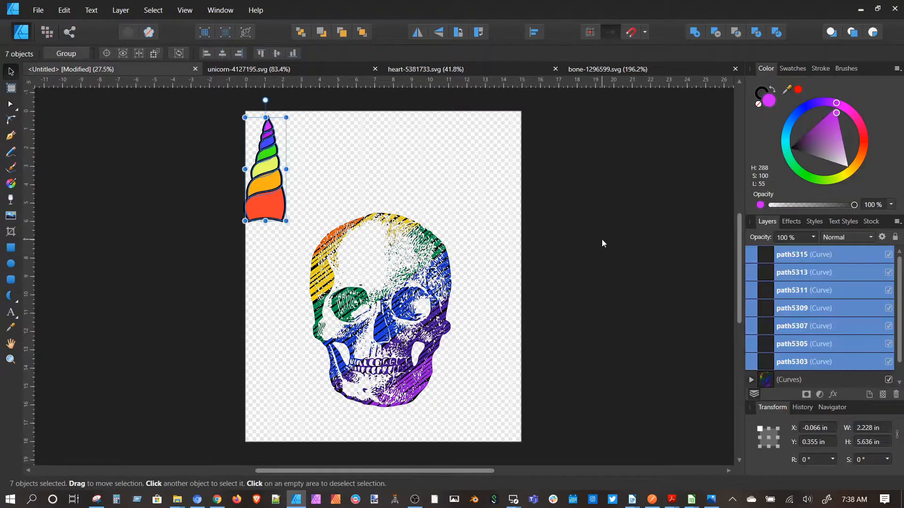
Group the seven pasted horn curves and move the horn to the centre of the skull's upper edge
{"action": "right_click", "coordinate": [815, 279]}
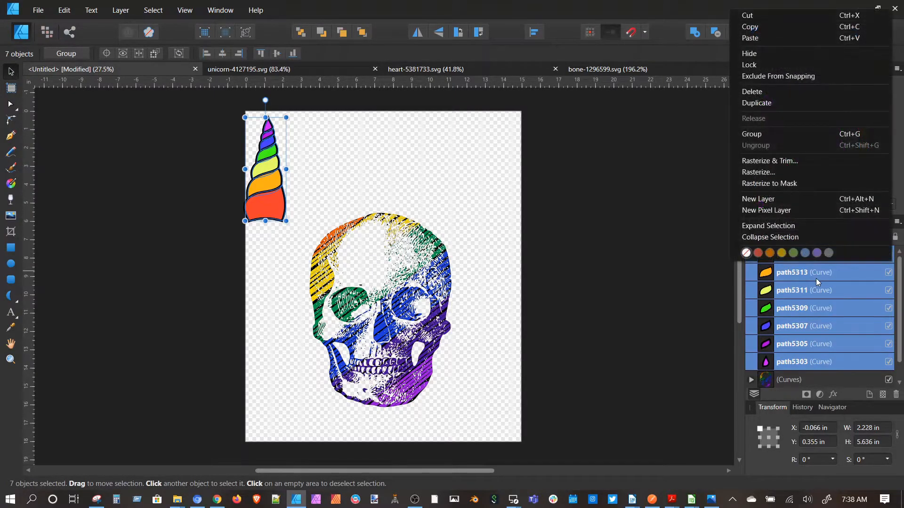
{"action": "left_click", "coordinate": [778, 134]}
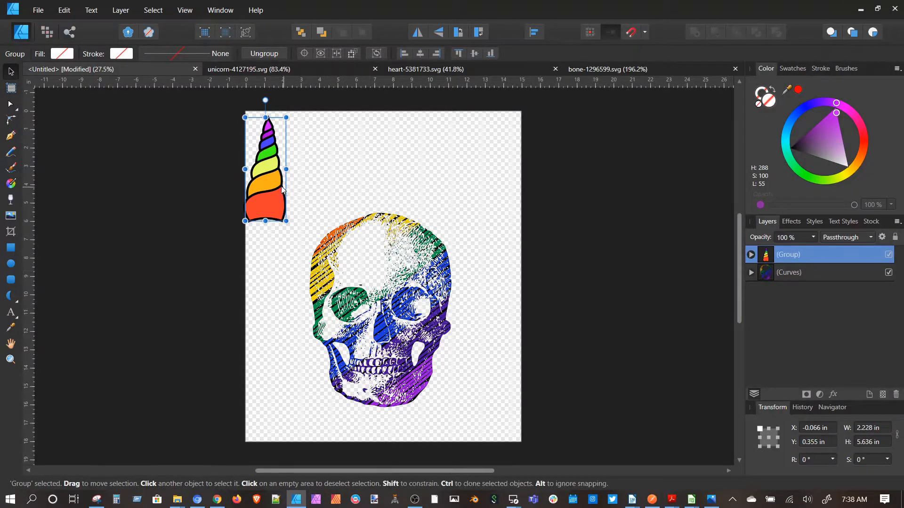
{"action": "left_click_drag", "start_coordinate": [281, 189], "coordinate": [391, 181]}
Try to move the horn group below the skull curves in the layer order, and expand the skull's nested layers
{"action": "left_click_drag", "start_coordinate": [784, 255], "coordinate": [780, 278]}
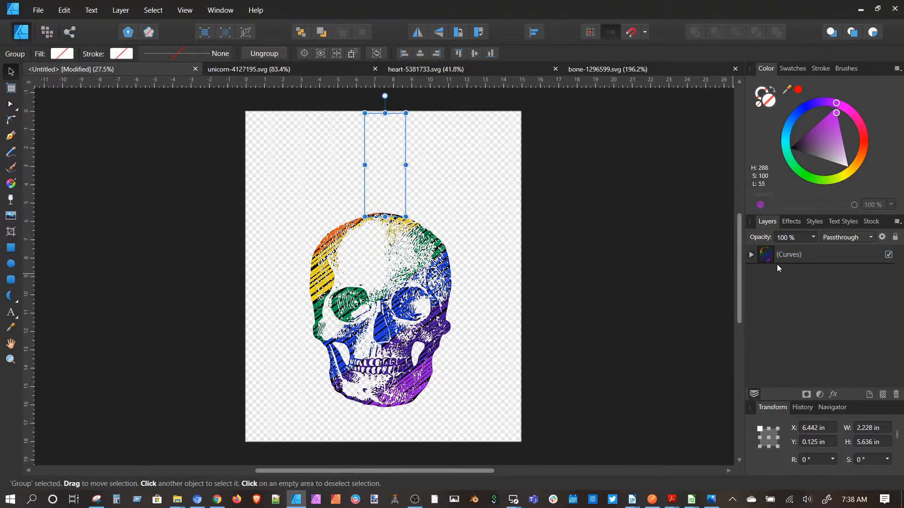
{"action": "left_click", "coordinate": [751, 254]}
{"action": "left_click", "coordinate": [808, 273]}
{"action": "key", "text": "Escape"}
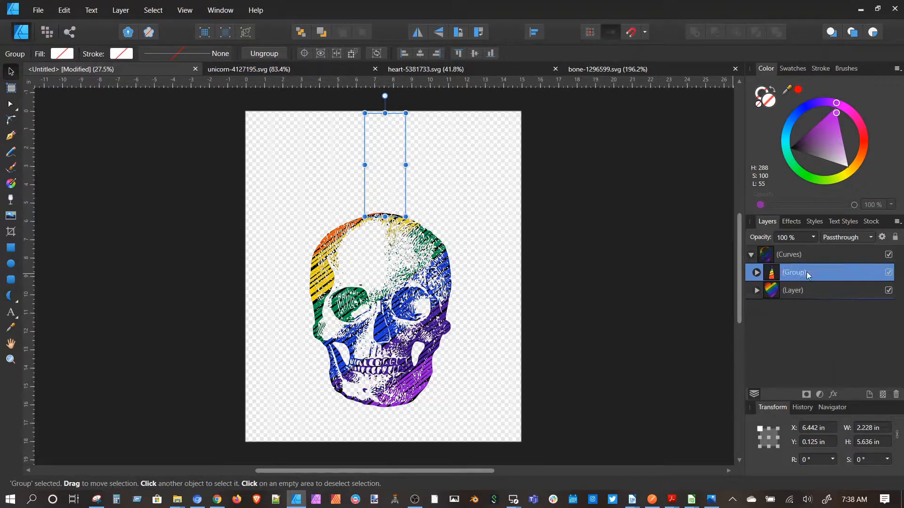
Move the horn group out of the skull's nested layers to directly beneath the skull curves, and collapse the nested layers
{"action": "left_click_drag", "start_coordinate": [818, 272], "coordinate": [793, 307]}
{"action": "left_click", "coordinate": [758, 275]}
{"action": "left_click", "coordinate": [756, 292]}
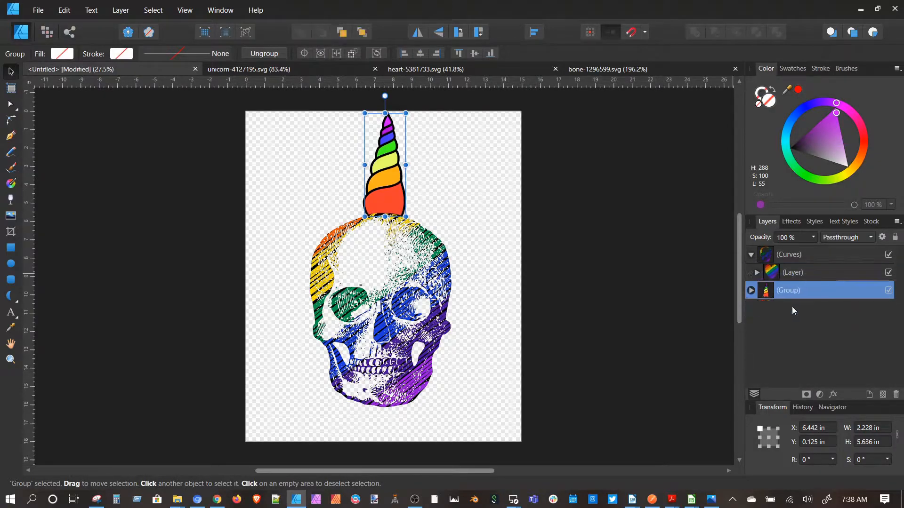
{"action": "left_click", "coordinate": [751, 255]}
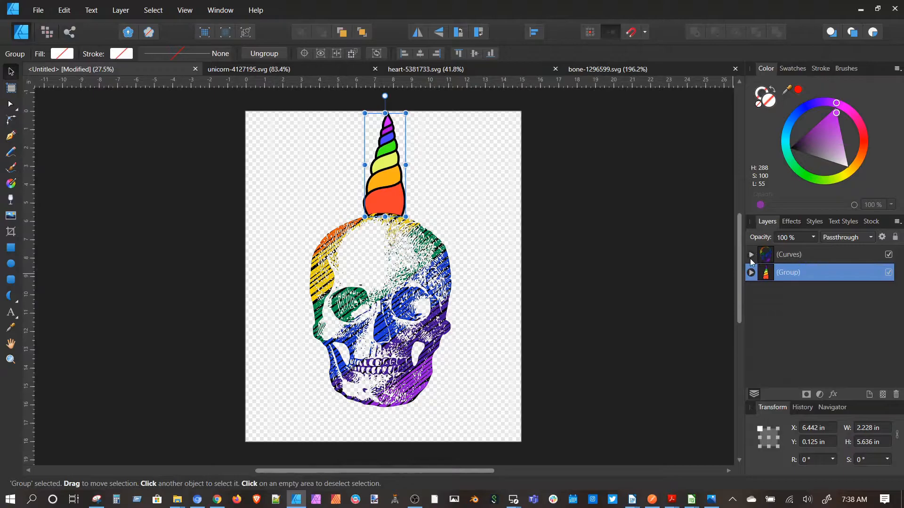
{"action": "left_click", "coordinate": [328, 104]}
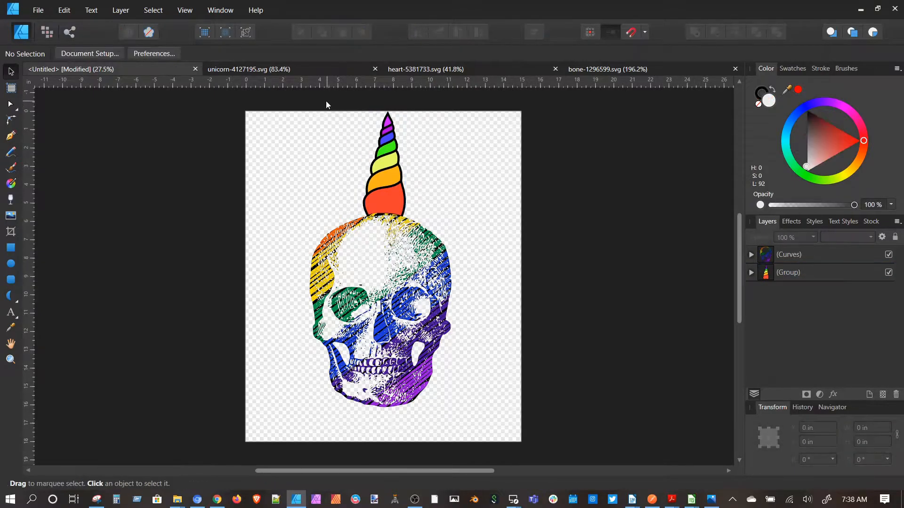
Group the skull curves and the horn together
{"action": "left_click_drag", "start_coordinate": [241, 94], "coordinate": [567, 415]}
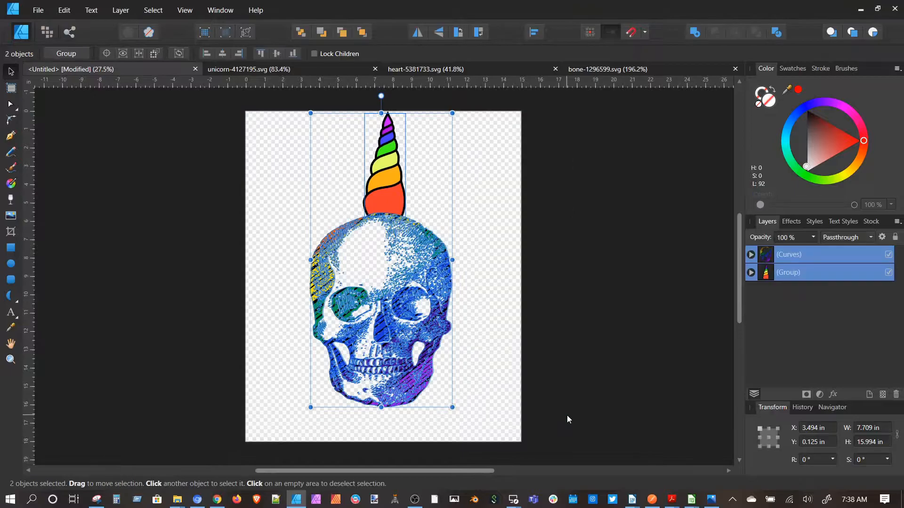
{"action": "right_click", "coordinate": [408, 280]}
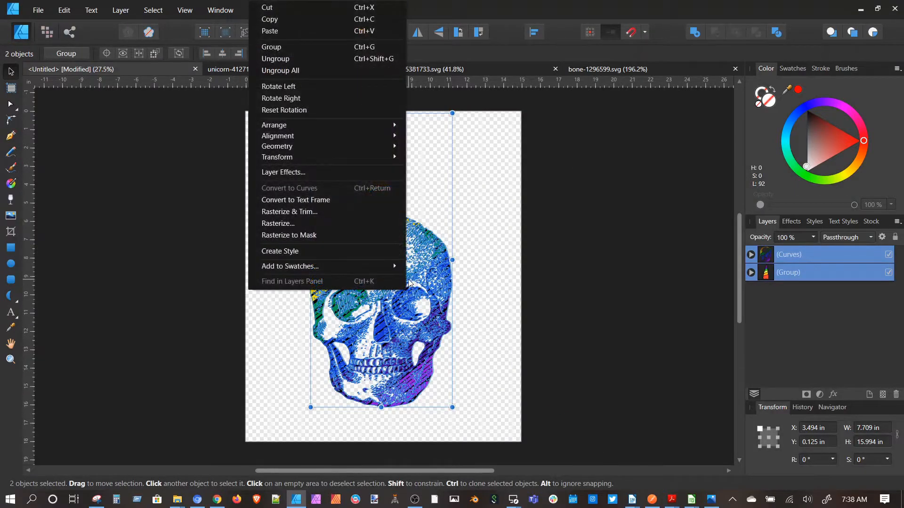
{"action": "left_click", "coordinate": [307, 46]}
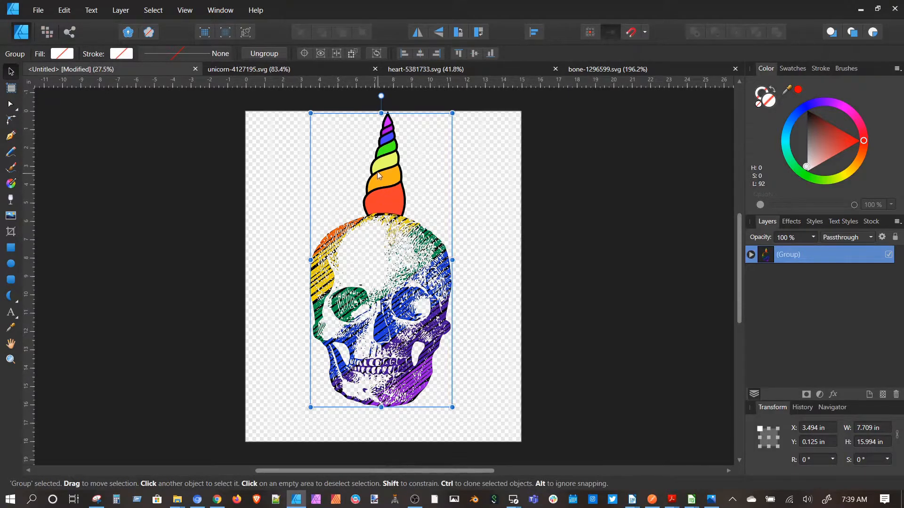
Shorten the skull-and-horn group to about 13.18 in high and move it close to the page's lower edge
{"action": "left_click", "coordinate": [520, 165]}
{"action": "left_click", "coordinate": [399, 186]}
{"action": "left_click_drag", "start_coordinate": [381, 115], "coordinate": [389, 175]}
{"action": "left_click_drag", "start_coordinate": [405, 288], "coordinate": [404, 317]}
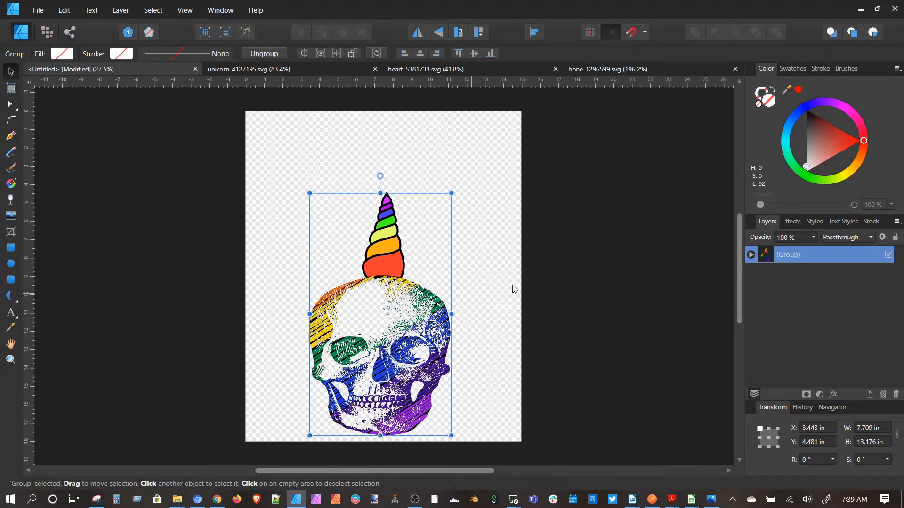
{"action": "left_click", "coordinate": [581, 268]}
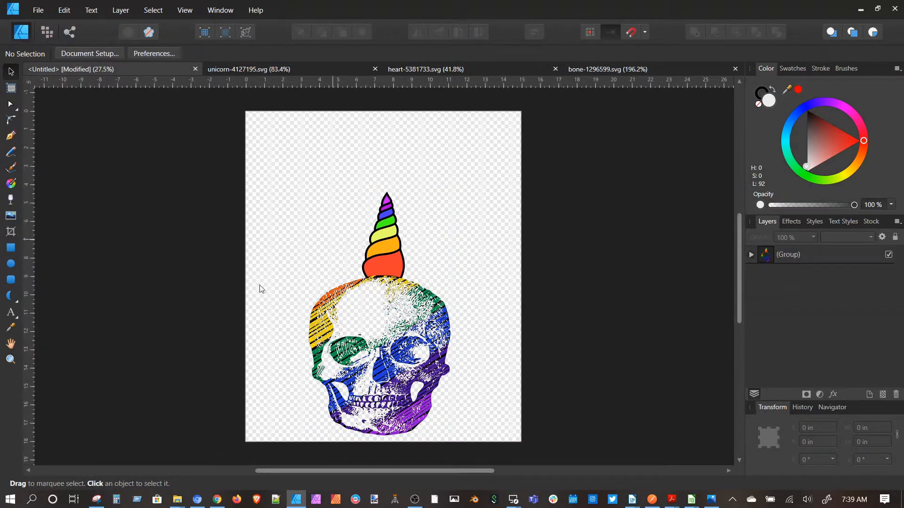
Draw a crescent about 6.23 in wide and 7 in high just outside the page's left edge
{"action": "left_click", "coordinate": [11, 313]}
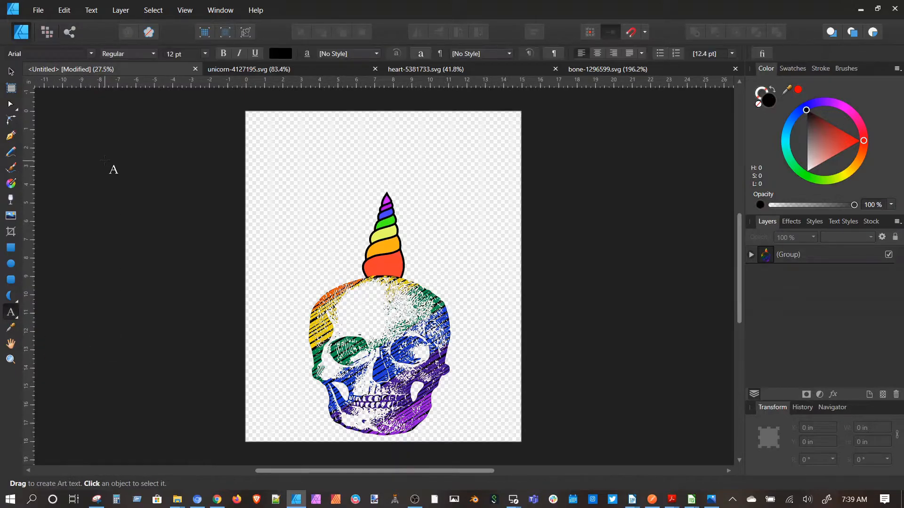
{"action": "left_click", "coordinate": [11, 296]}
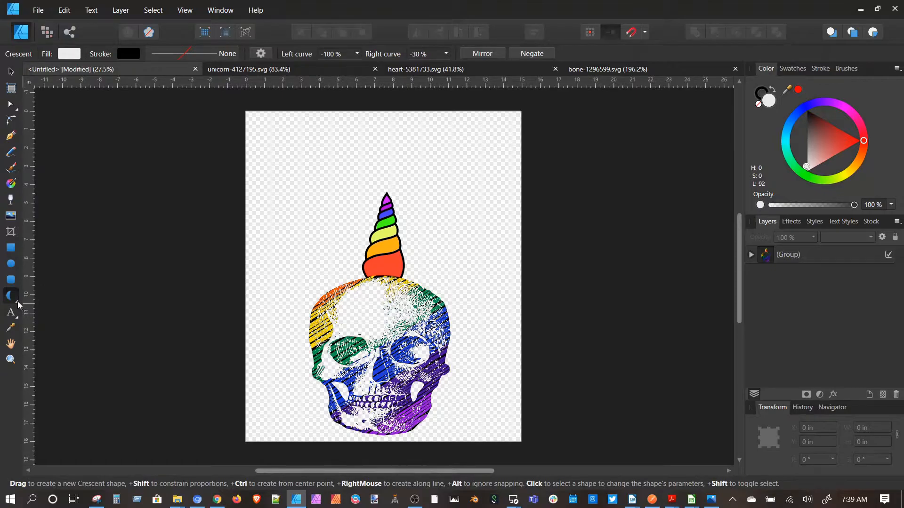
{"action": "left_click_drag", "start_coordinate": [123, 180], "coordinate": [242, 305]}
Rotate the crescent to about -88.3° so it arches upward, and move it onto the page above the skull
{"action": "left_click_drag", "start_coordinate": [183, 169], "coordinate": [245, 243]}
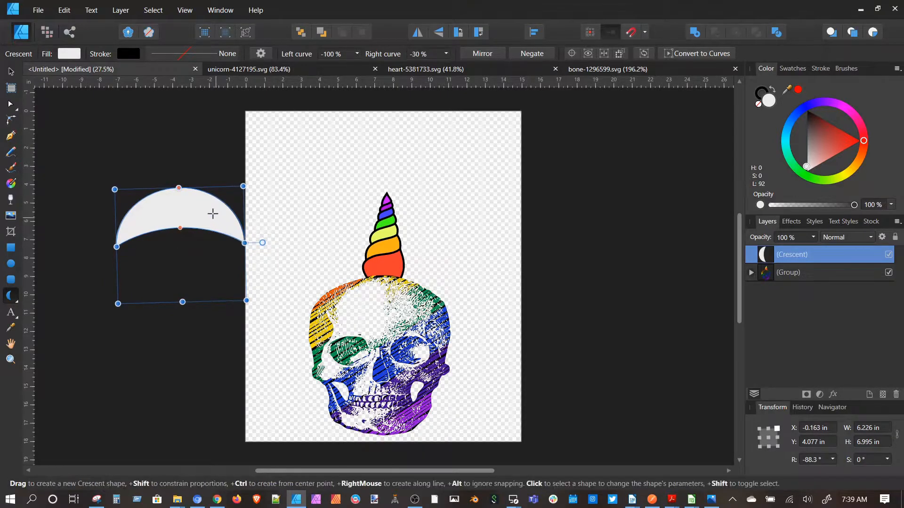
{"action": "left_click_drag", "start_coordinate": [206, 188], "coordinate": [368, 139]}
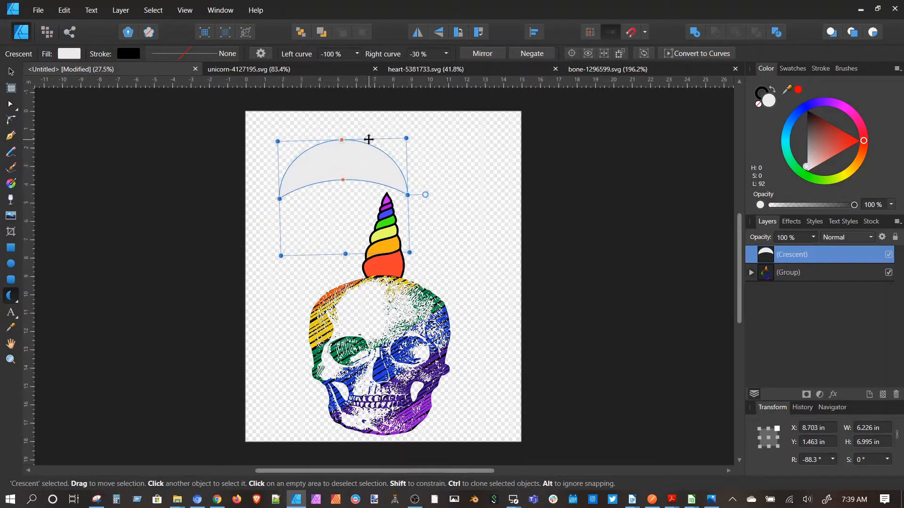
Widen the levelled crescent to about 11.25 in across the page and convert it to a text path running along its upper edge
{"action": "left_click_drag", "start_coordinate": [408, 195], "coordinate": [504, 198]}
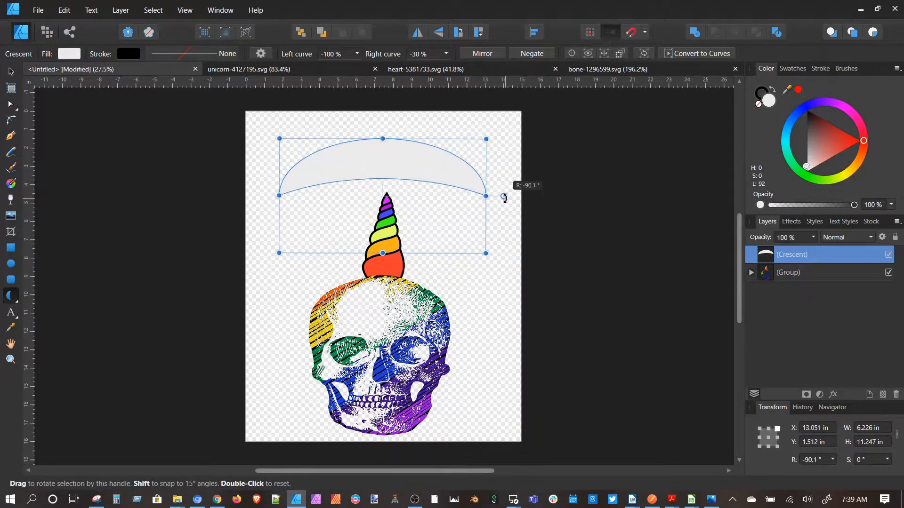
{"action": "left_click", "coordinate": [120, 10]}
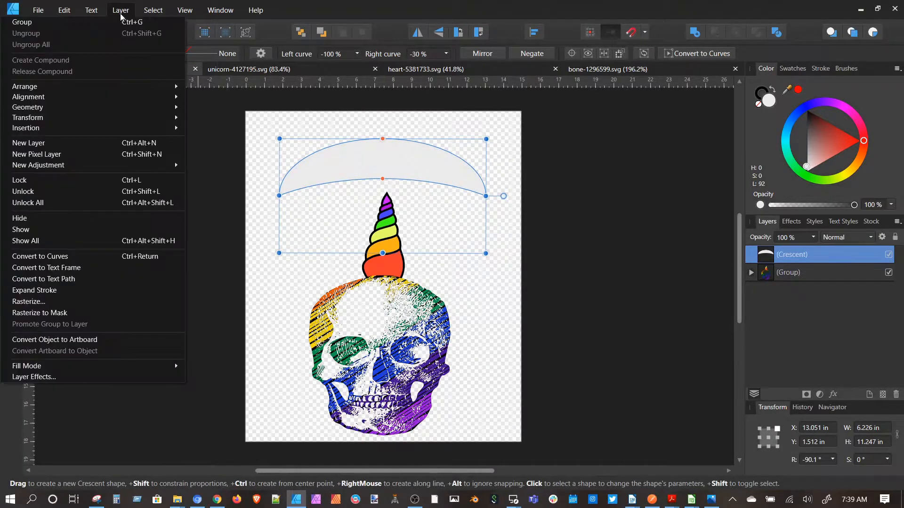
{"action": "left_click", "coordinate": [82, 279]}
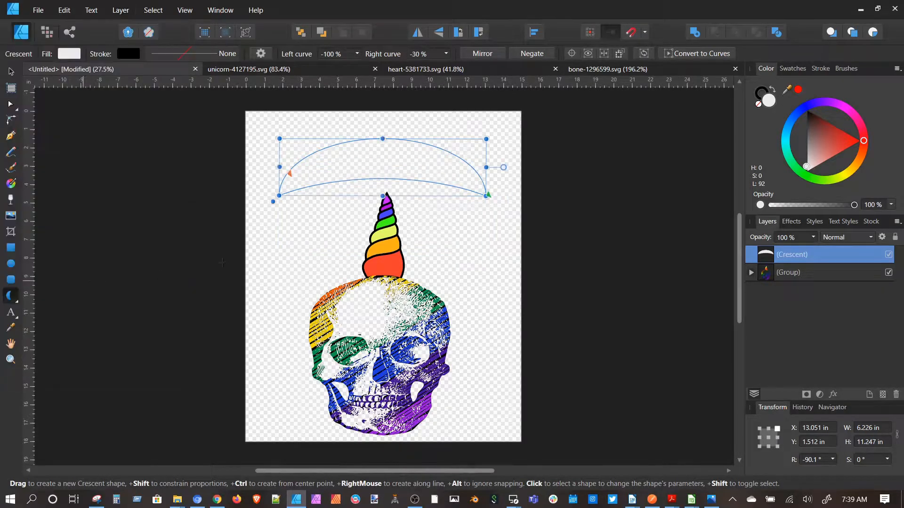
{"action": "mouse_move", "coordinate": [489, 196]}
{"action": "left_mouse_down"}
{"action": "mouse_move", "coordinate": [342, 155]}
{"action": "mouse_move", "coordinate": [314, 165]}
{"action": "mouse_move", "coordinate": [455, 168]}
{"action": "mouse_move", "coordinate": [476, 178]}
{"action": "left_mouse_up"}
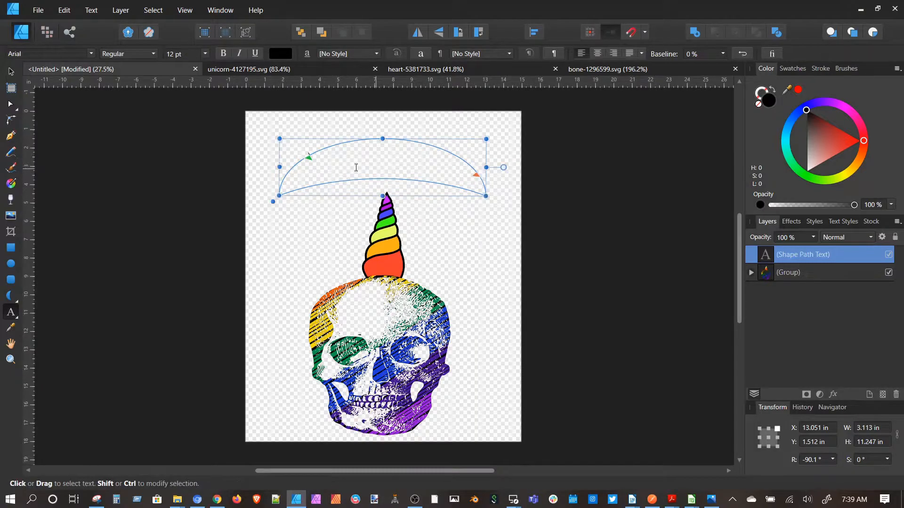
{"action": "left_click_drag", "start_coordinate": [309, 161], "coordinate": [293, 175]}
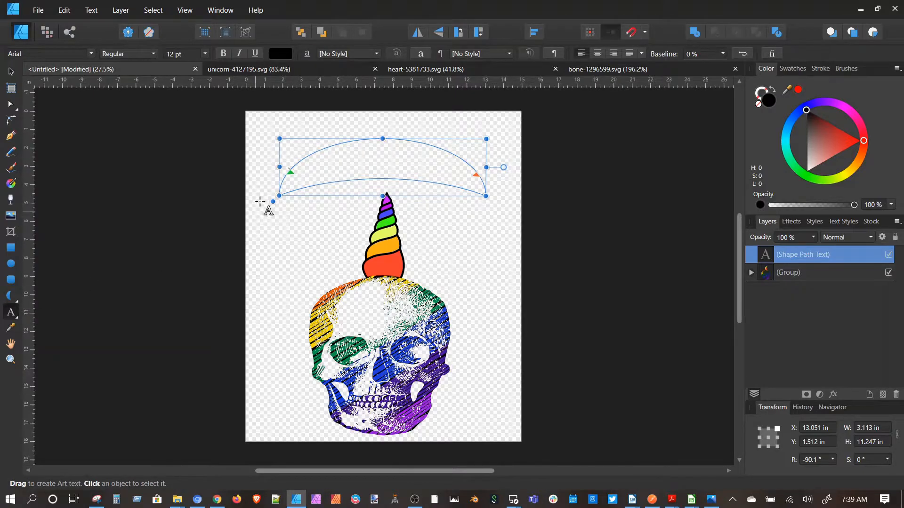
Set the path text's font to Flavors at 72 pt
{"action": "left_click", "coordinate": [205, 53]}
{"action": "left_click", "coordinate": [175, 225]}
{"action": "left_click", "coordinate": [92, 54]}
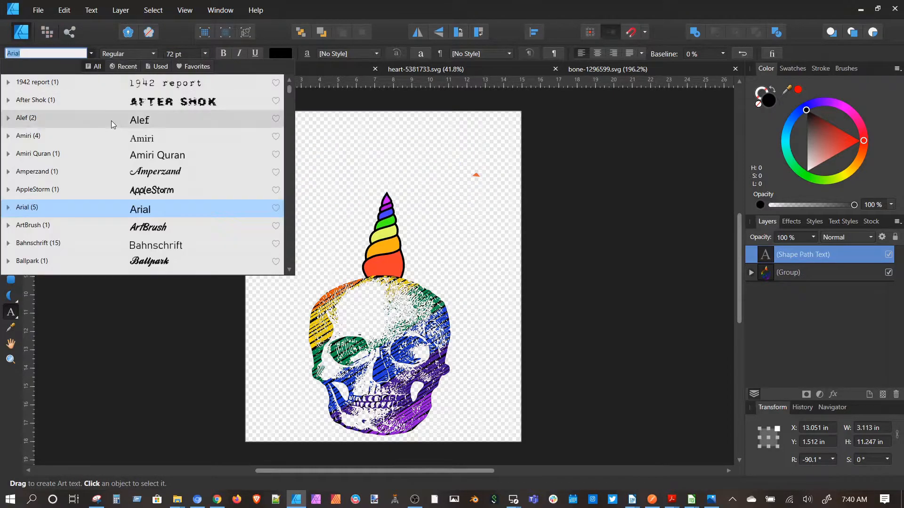
{"action": "scroll", "coordinate": [144, 224], "scroll_direction": "down", "scroll_amount": 5}
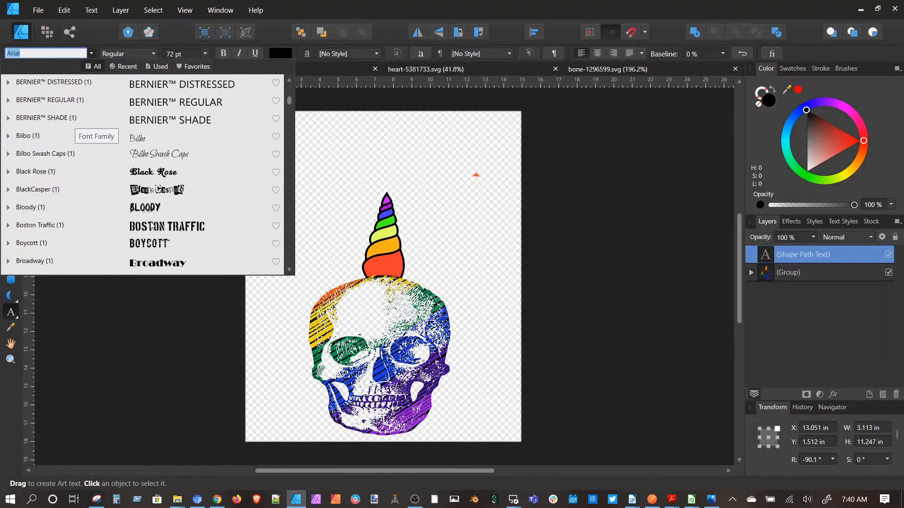
{"action": "scroll", "coordinate": [246, 207], "scroll_direction": "down", "scroll_amount": 3}
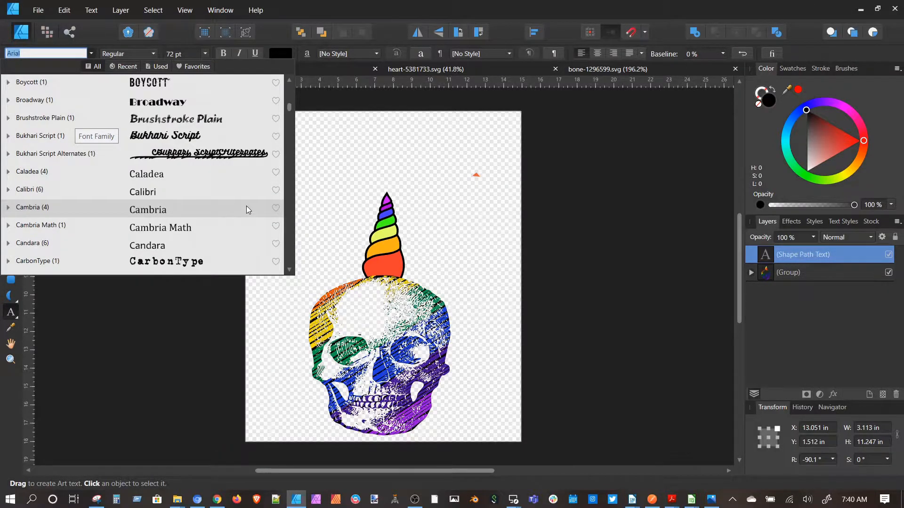
{"action": "scroll", "coordinate": [247, 207], "scroll_direction": "down", "scroll_amount": 3}
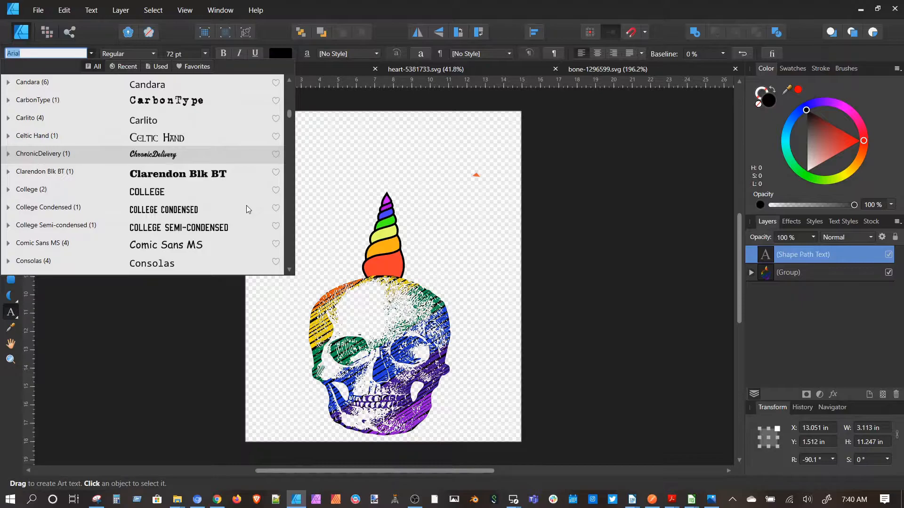
{"action": "scroll", "coordinate": [248, 209], "scroll_direction": "down", "scroll_amount": 3}
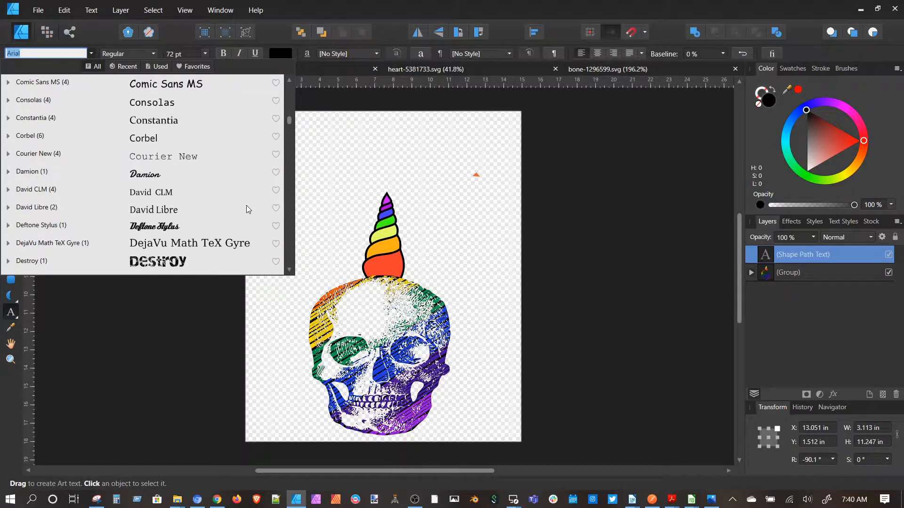
{"action": "scroll", "coordinate": [248, 209], "scroll_direction": "down", "scroll_amount": 3}
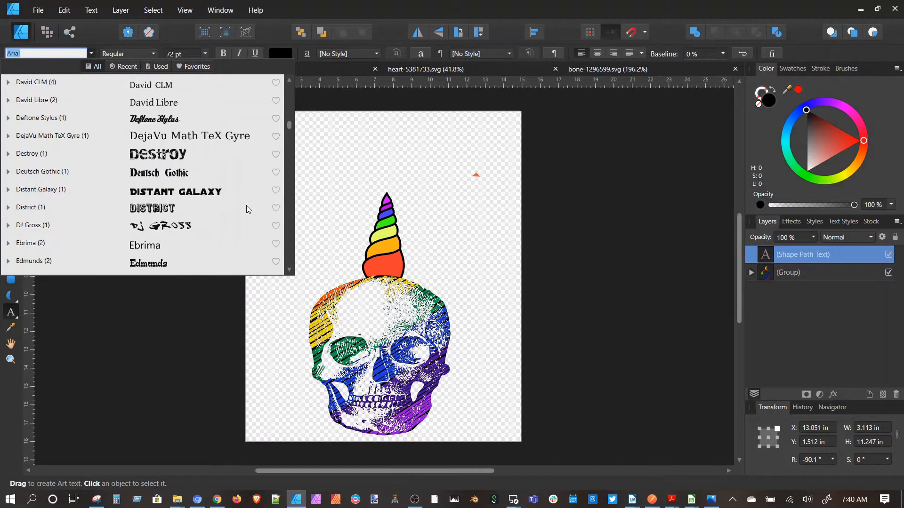
{"action": "scroll", "coordinate": [246, 206], "scroll_direction": "down", "scroll_amount": 3}
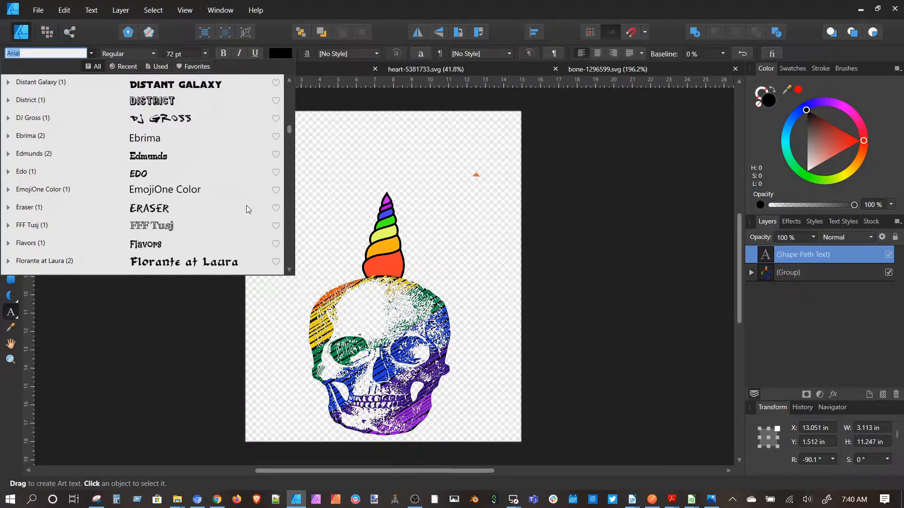
{"action": "left_click", "coordinate": [150, 248]}
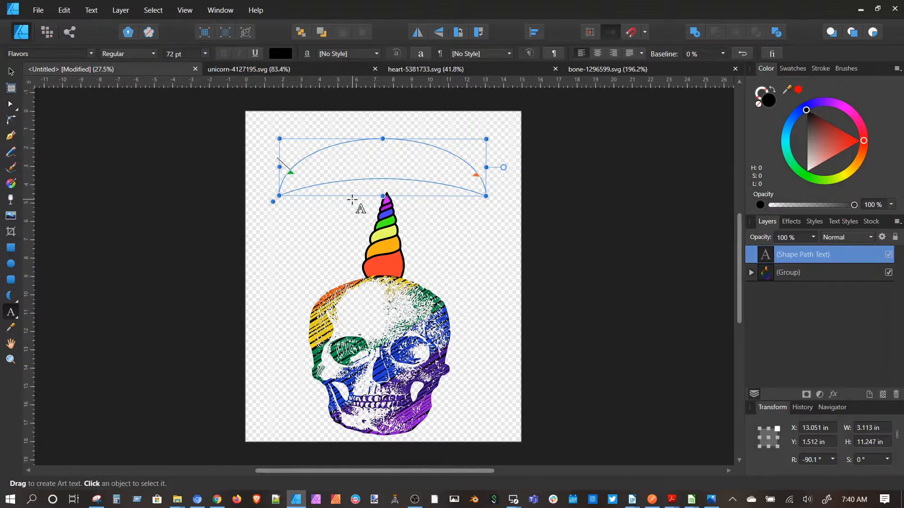
Enter "Unicorn Bikers Local 68" along the arch and set the whole text to 96 pt
{"action": "type", "text": "Unicorn Bikers Local 6"}
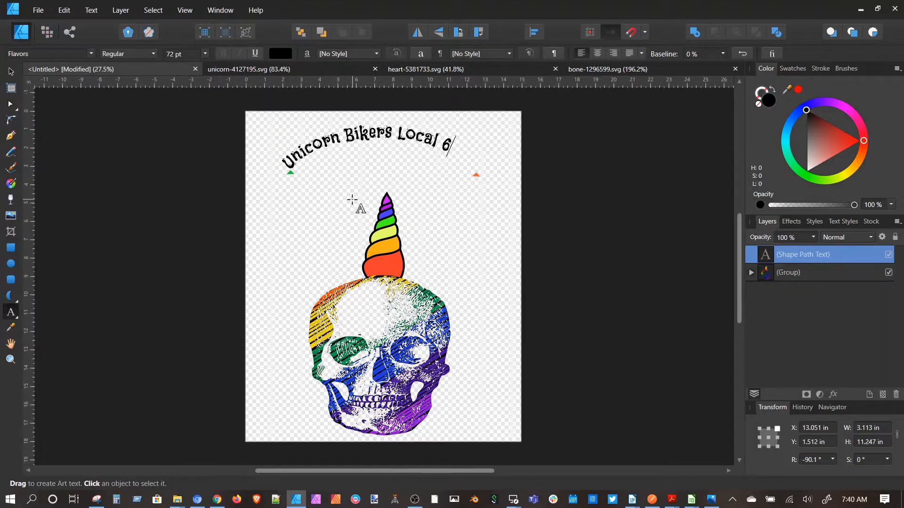
{"action": "type", "text": "8"}
{"action": "triple_click", "coordinate": [426, 133]}
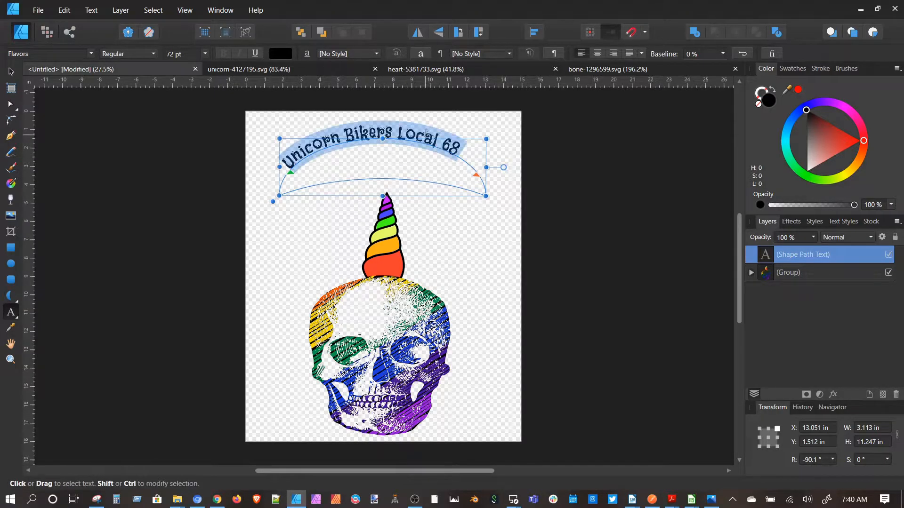
{"action": "left_click", "coordinate": [206, 54]}
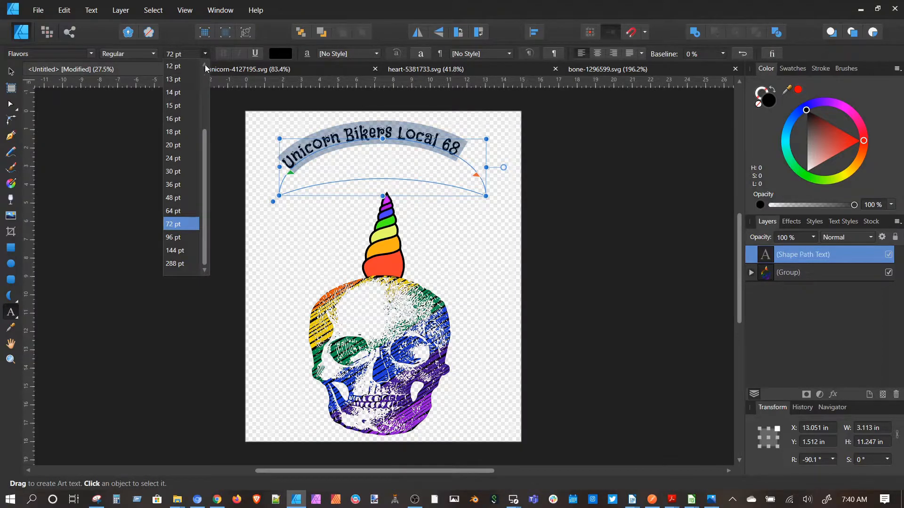
{"action": "left_click", "coordinate": [188, 237]}
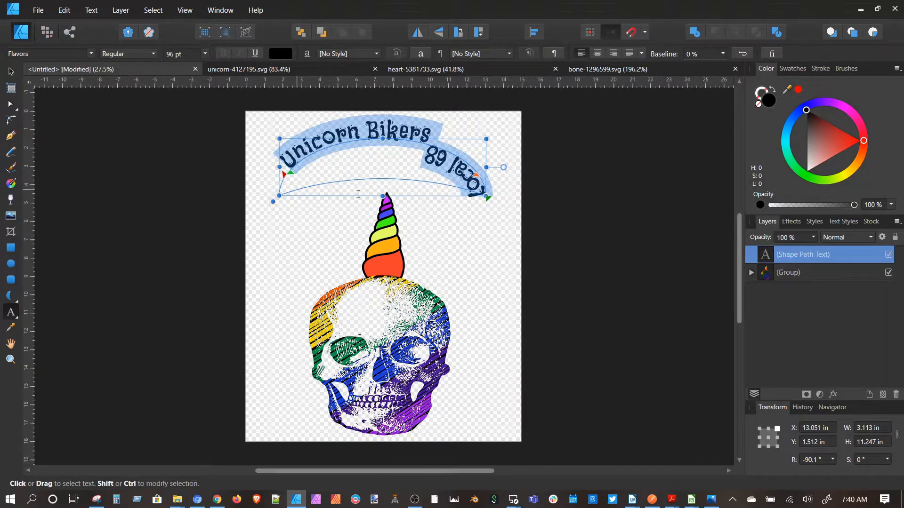
Widen the text arch to about 12.66 in so the lettering fits, and centre it above the horn
{"action": "left_click_drag", "start_coordinate": [485, 167], "coordinate": [512, 168]}
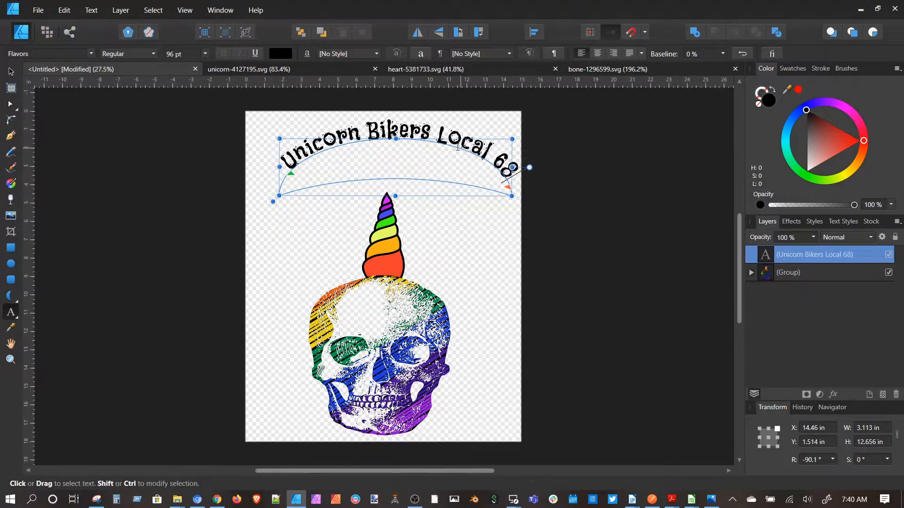
{"action": "left_click_drag", "start_coordinate": [453, 138], "coordinate": [442, 149]}
Colour the arched text bright yellow and add a white outline effect with a 30.5 px radius
{"action": "key", "text": "ctrl+a"}
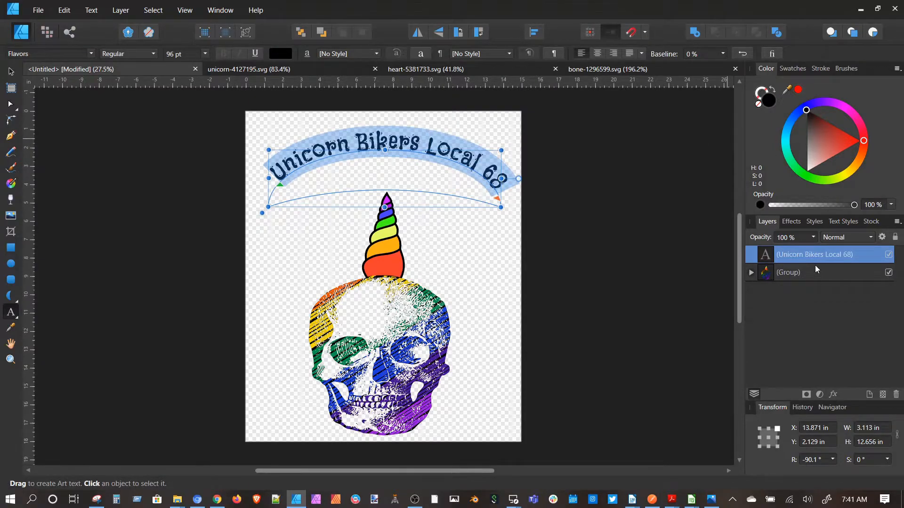
{"action": "left_click", "coordinate": [843, 176]}
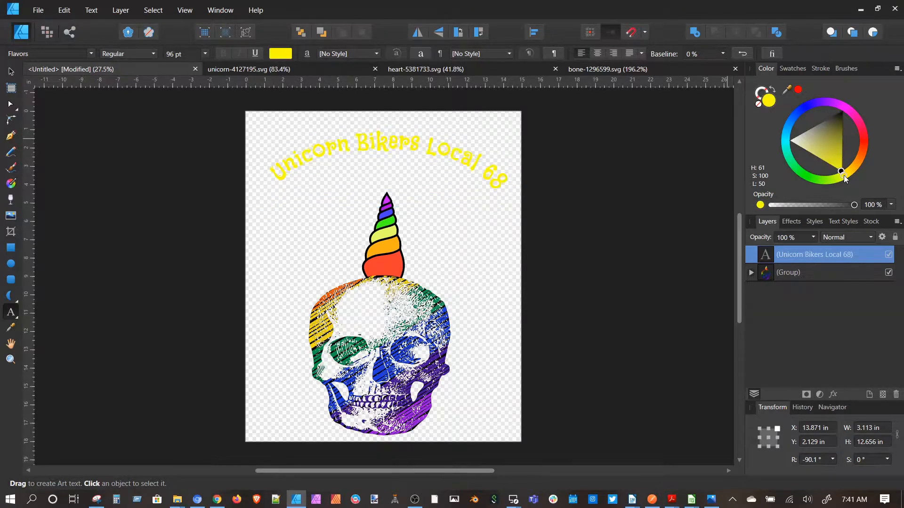
{"action": "left_click", "coordinate": [796, 221]}
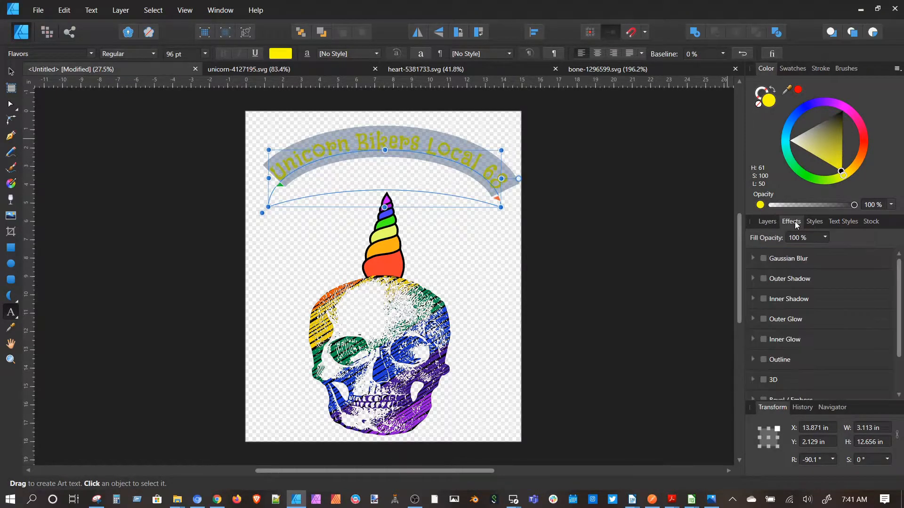
{"action": "left_click", "coordinate": [764, 360]}
{"action": "left_click", "coordinate": [796, 385]}
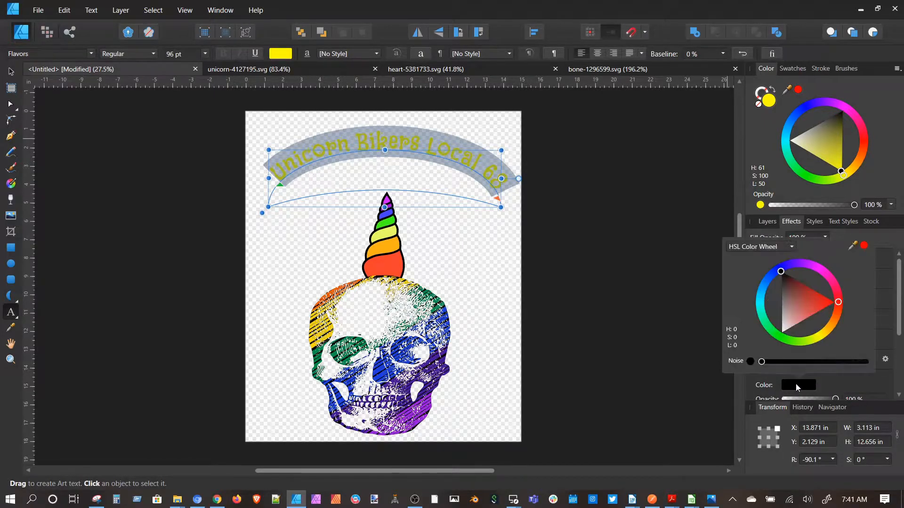
{"action": "left_click_drag", "start_coordinate": [781, 273], "coordinate": [868, 323]}
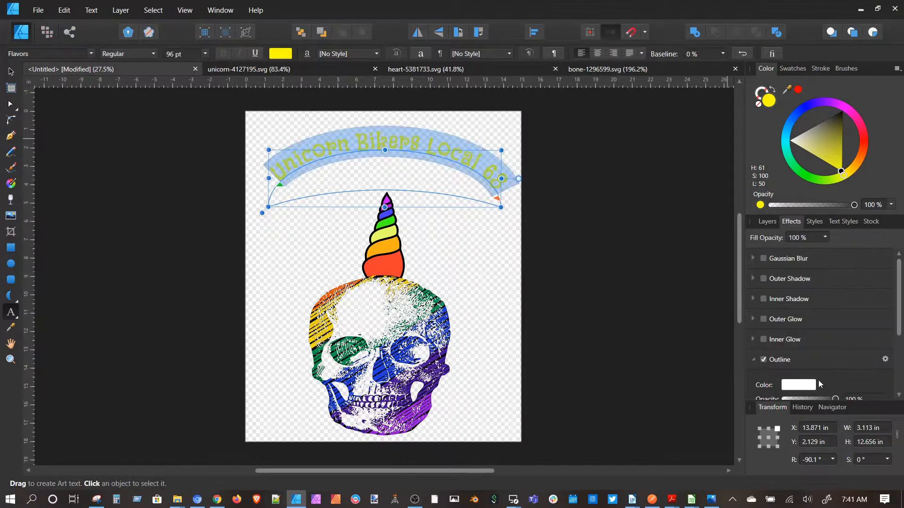
{"action": "scroll", "coordinate": [810, 380], "scroll_direction": "down", "scroll_amount": 2}
{"action": "left_click_drag", "start_coordinate": [785, 386], "coordinate": [819, 385]}
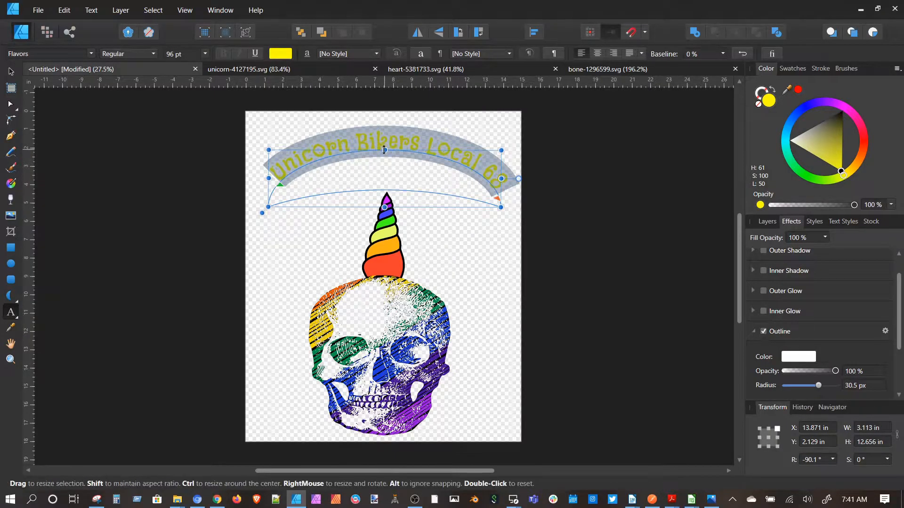
Deepen the text arch to about 4.78 in and move it up to about Y 1.49 in
{"action": "left_click_drag", "start_coordinate": [384, 207], "coordinate": [385, 239]}
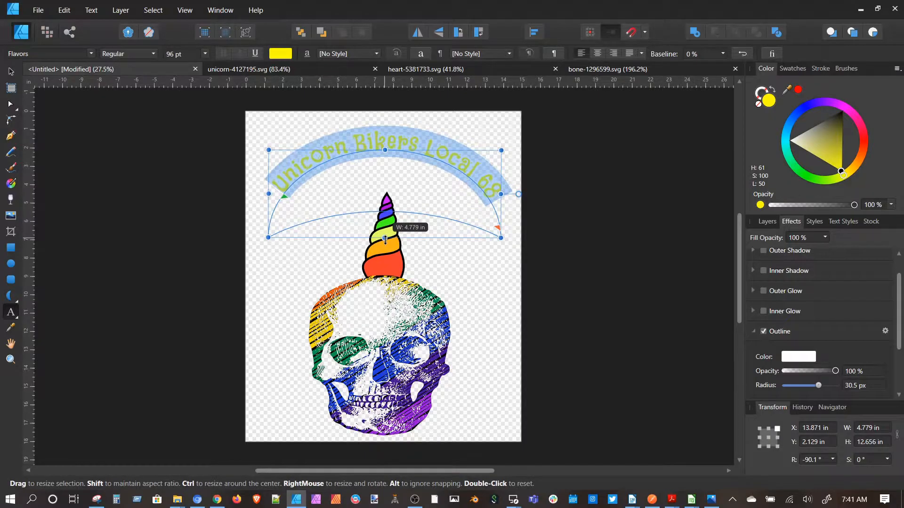
{"action": "left_click", "coordinate": [395, 145]}
{"action": "left_click_drag", "start_coordinate": [394, 149], "coordinate": [395, 138]}
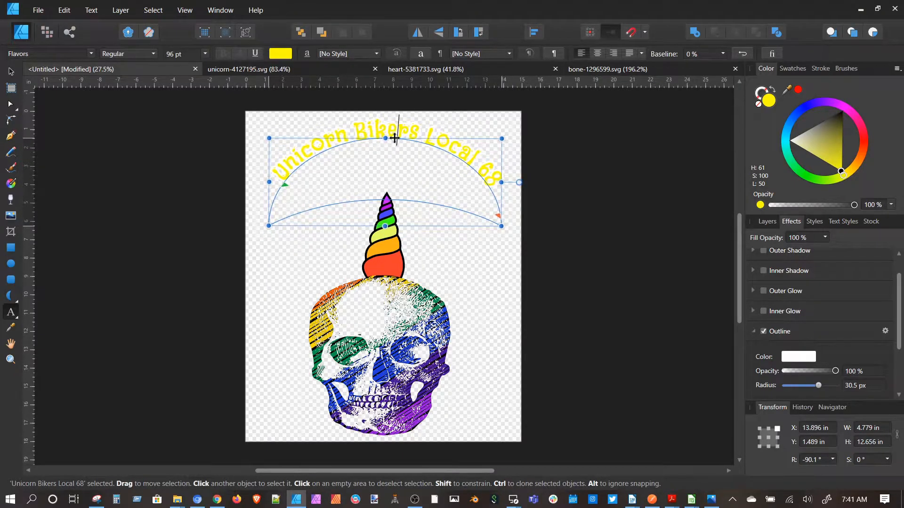
Move the skull-and-horn group up under the arched text, to about X 3.21 in and Y 2.30 in
{"action": "left_click", "coordinate": [767, 221]}
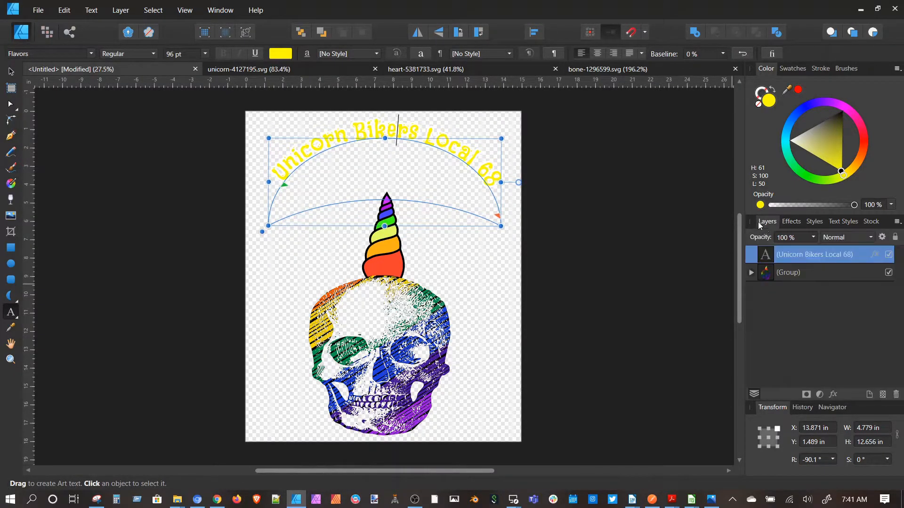
{"action": "left_click", "coordinate": [808, 278]}
{"action": "left_click_drag", "start_coordinate": [387, 362], "coordinate": [380, 317]}
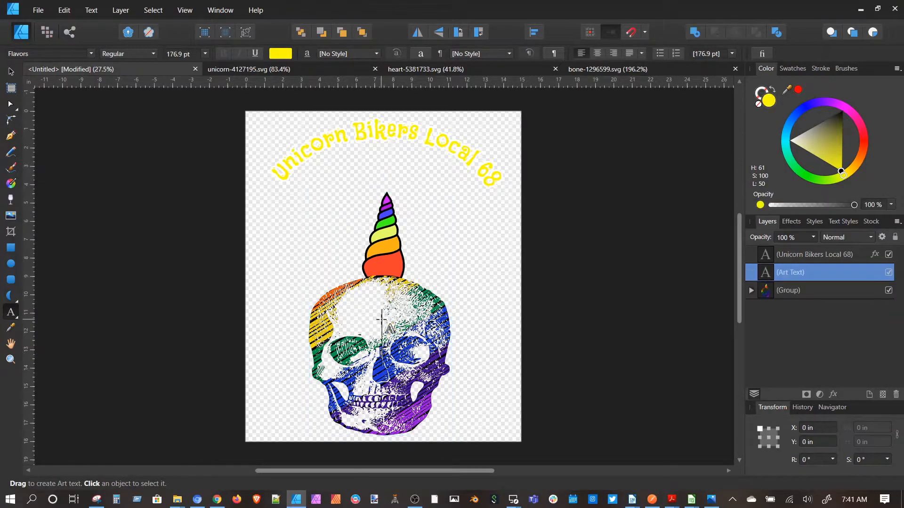
{"action": "key", "text": "Escape"}
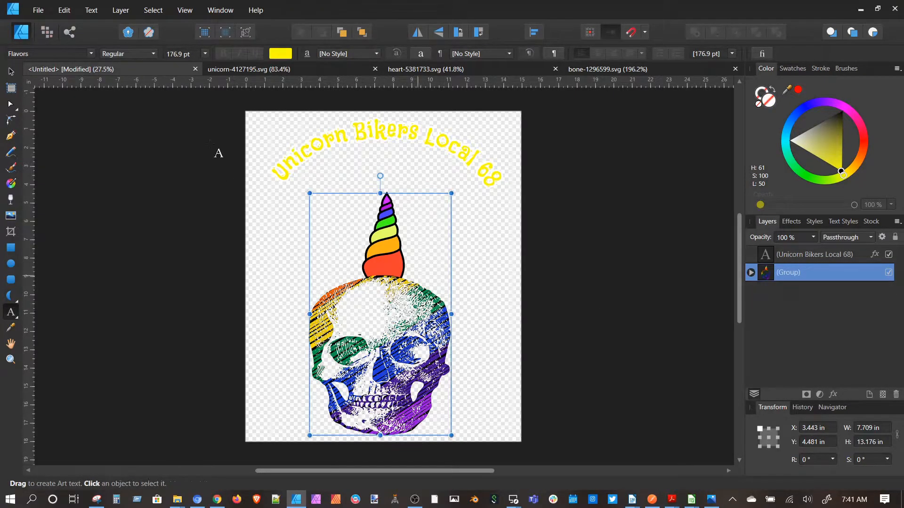
{"action": "left_click", "coordinate": [11, 74]}
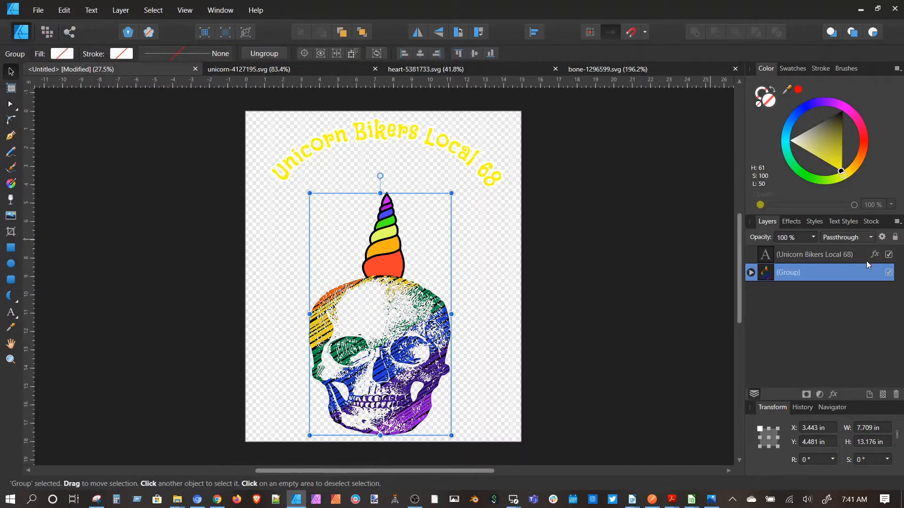
{"action": "left_click_drag", "start_coordinate": [402, 320], "coordinate": [398, 281]}
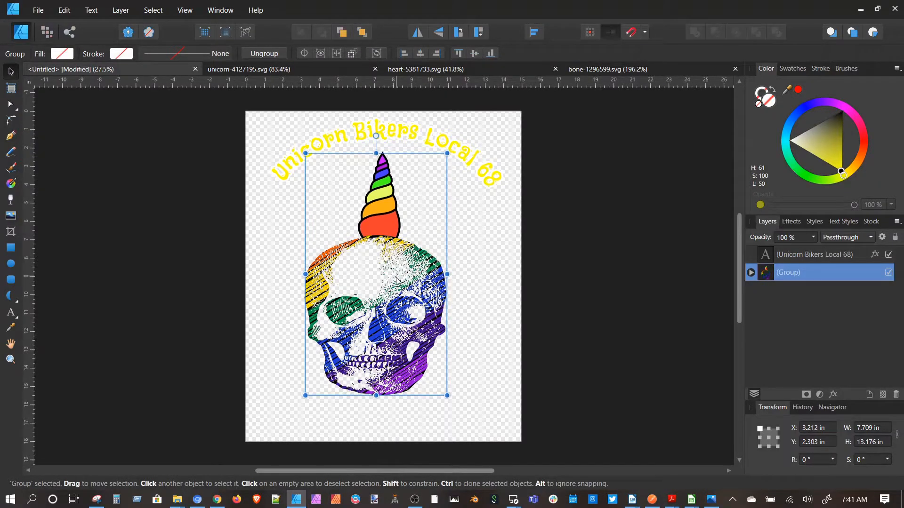
{"action": "left_click", "coordinate": [578, 254]}
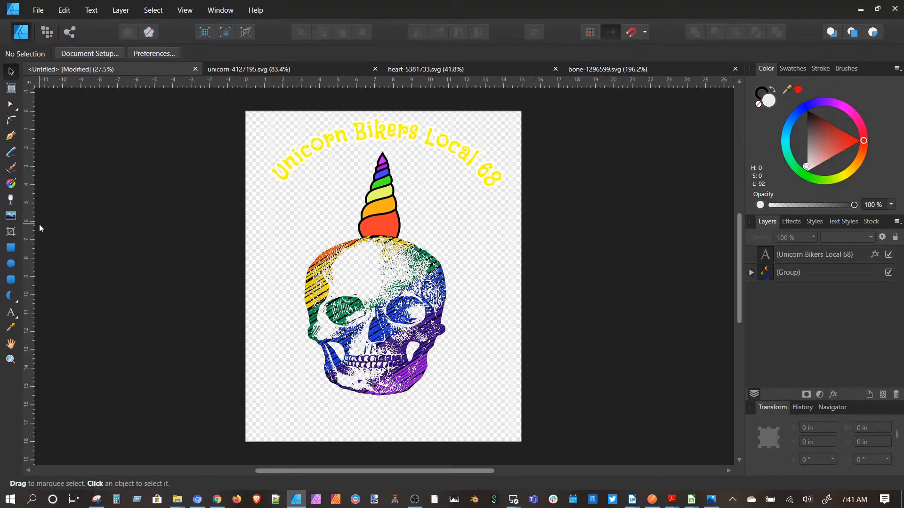
Add a pixel layer beneath the skull-and-horn group and flood-fill it with black as a background
{"action": "left_click", "coordinate": [883, 394]}
{"action": "left_click_drag", "start_coordinate": [803, 256], "coordinate": [789, 323]}
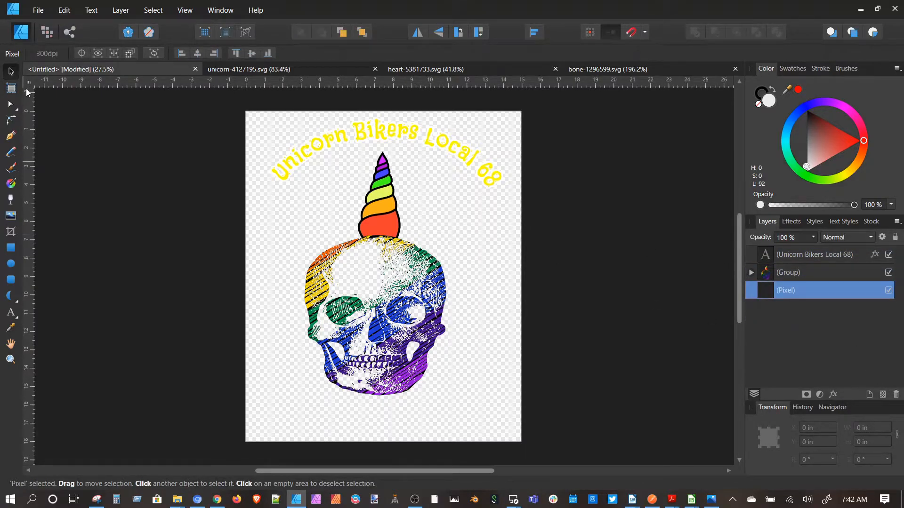
{"action": "left_click", "coordinate": [47, 32]}
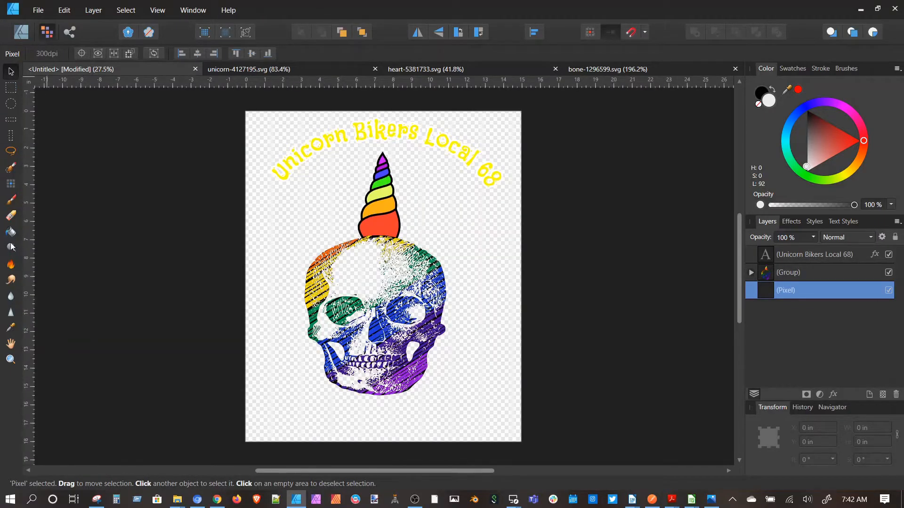
{"action": "left_click", "coordinate": [11, 233]}
{"action": "left_click_drag", "start_coordinate": [809, 117], "coordinate": [806, 110]}
{"action": "left_click", "coordinate": [475, 253]}
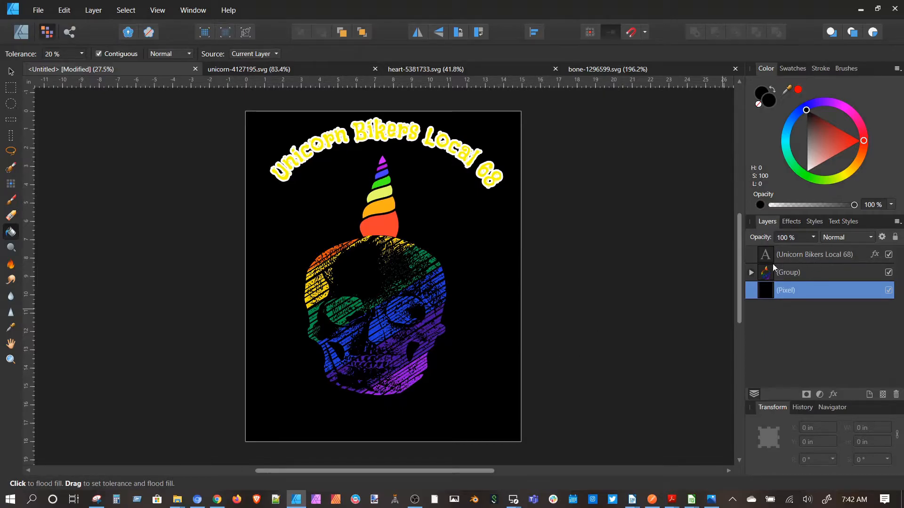
Recolour the arched text's outline effect black and reduce its radius to about 10.3 px
{"action": "left_click", "coordinate": [10, 71]}
{"action": "double_click", "coordinate": [358, 131]}
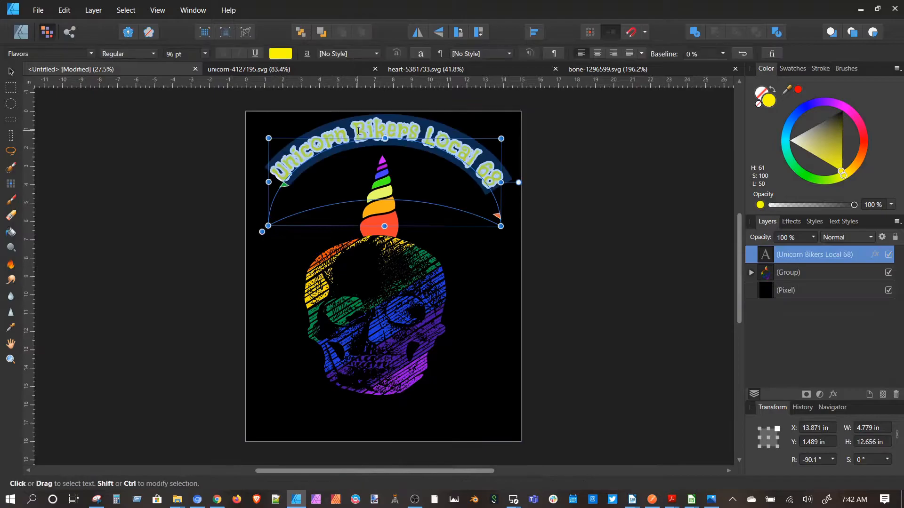
{"action": "left_click", "coordinate": [791, 222]}
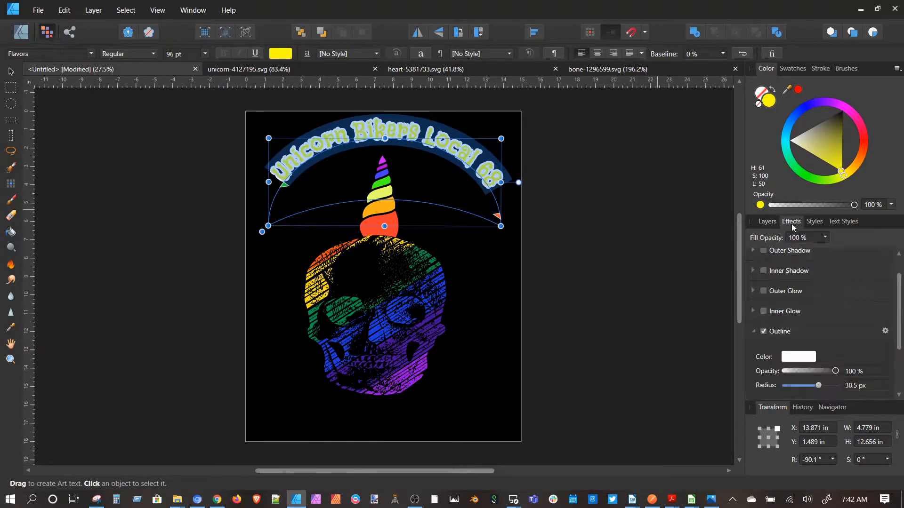
{"action": "left_click_drag", "start_coordinate": [820, 387], "coordinate": [810, 387]}
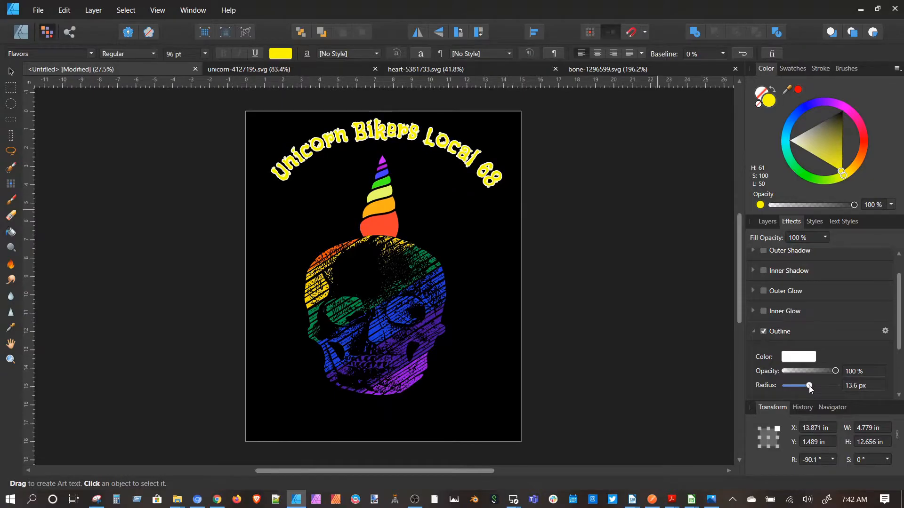
{"action": "left_click_drag", "start_coordinate": [809, 387], "coordinate": [803, 386]}
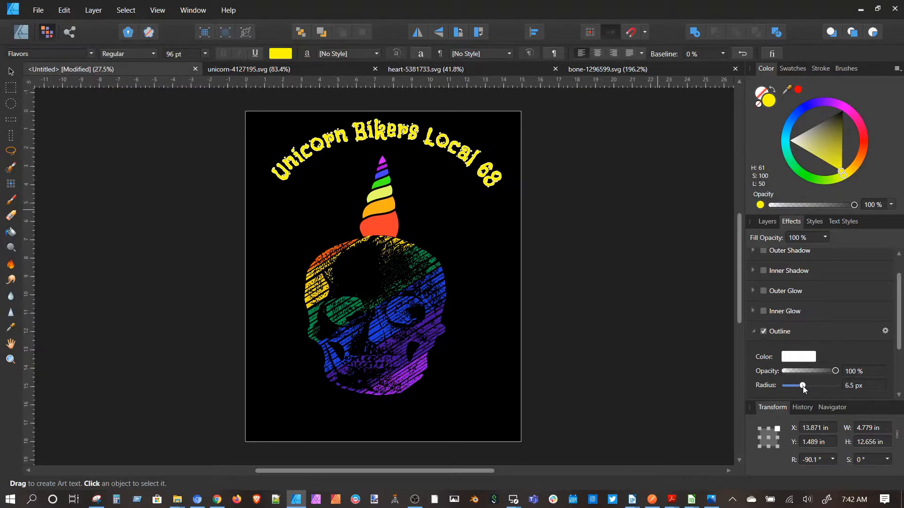
{"action": "left_click", "coordinate": [797, 358]}
{"action": "left_click_drag", "start_coordinate": [789, 295], "coordinate": [776, 328]}
{"action": "left_click", "coordinate": [885, 236]}
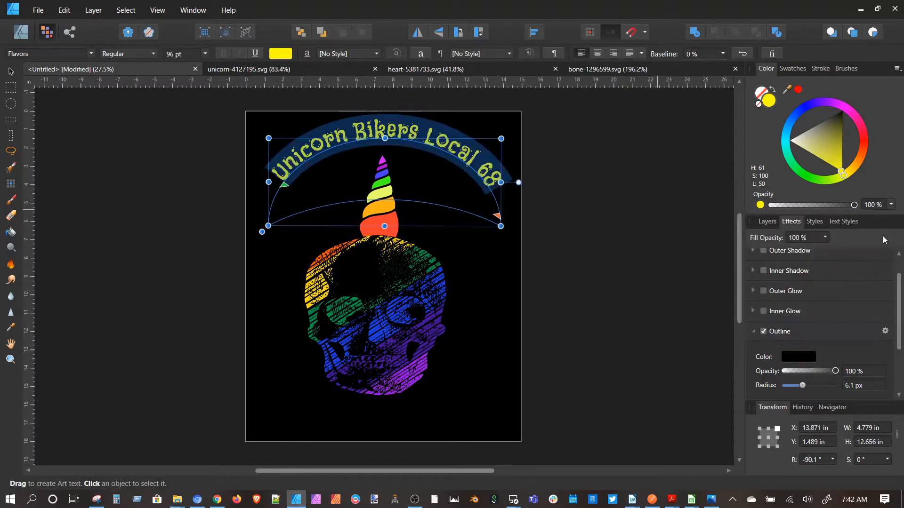
{"action": "key", "text": "Escape"}
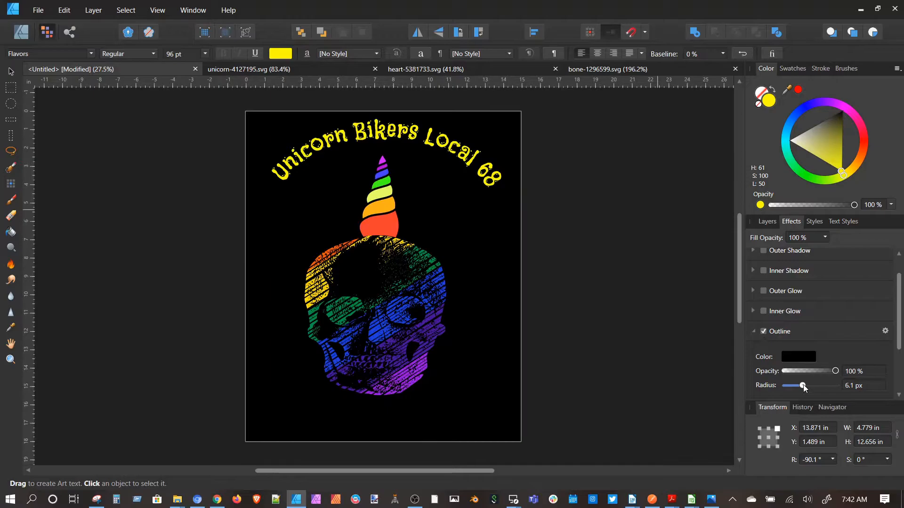
{"action": "left_click_drag", "start_coordinate": [804, 387], "coordinate": [810, 388]}
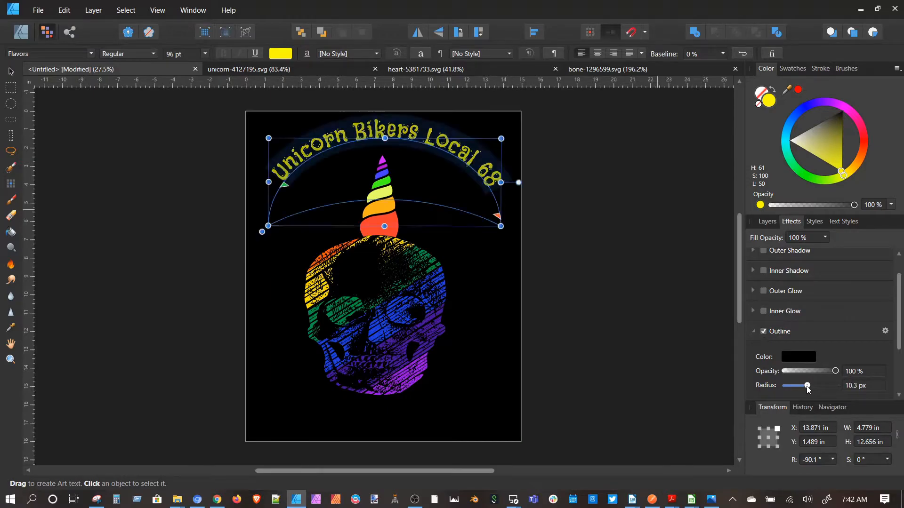
{"action": "key", "text": "Escape"}
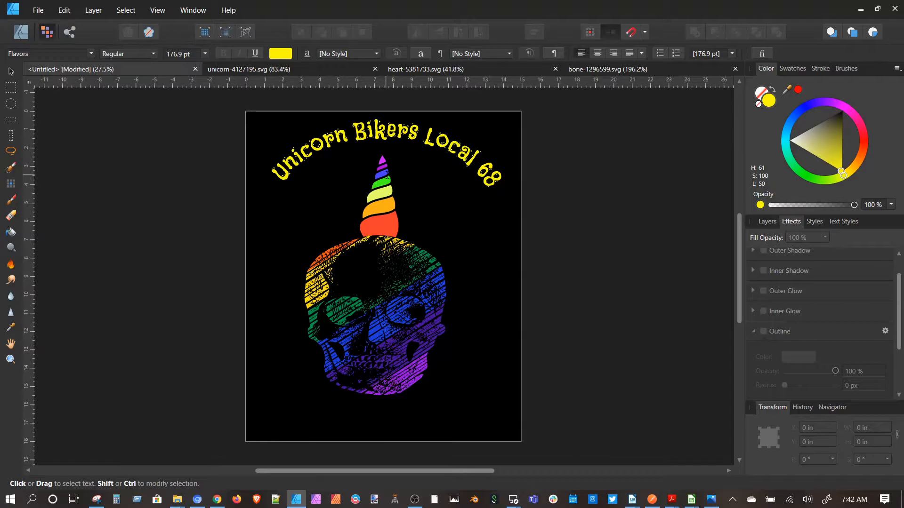
Hide the black background layer and add a new pixel layer at the very bottom of the layer stack
{"action": "left_click", "coordinate": [767, 221]}
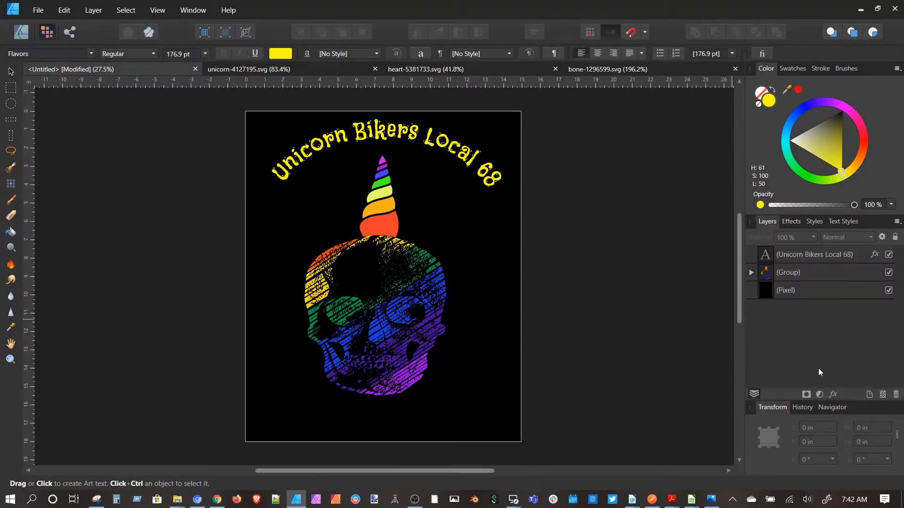
{"action": "left_click", "coordinate": [889, 290]}
{"action": "left_click", "coordinate": [882, 394]}
{"action": "left_click_drag", "start_coordinate": [820, 250], "coordinate": [819, 334]}
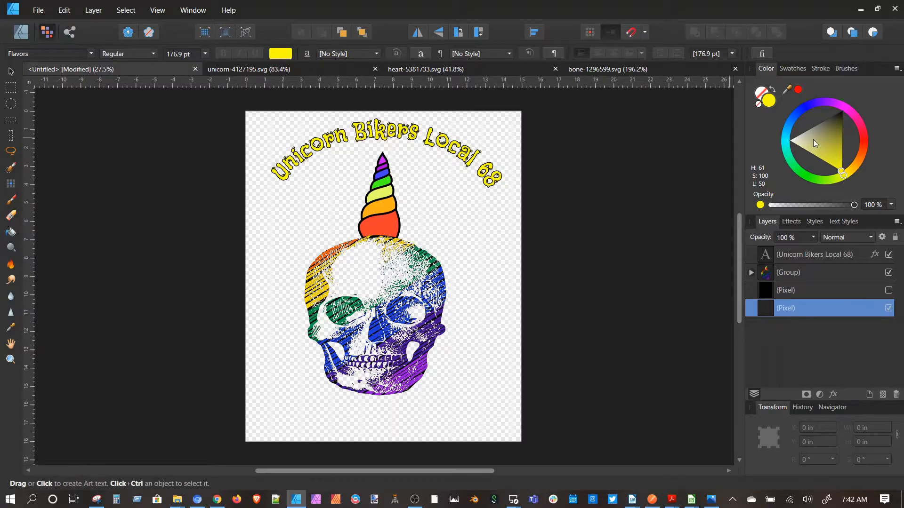
Flood-fill the new bottom pixel layer with white
{"action": "left_click_drag", "start_coordinate": [794, 143], "coordinate": [784, 146]}
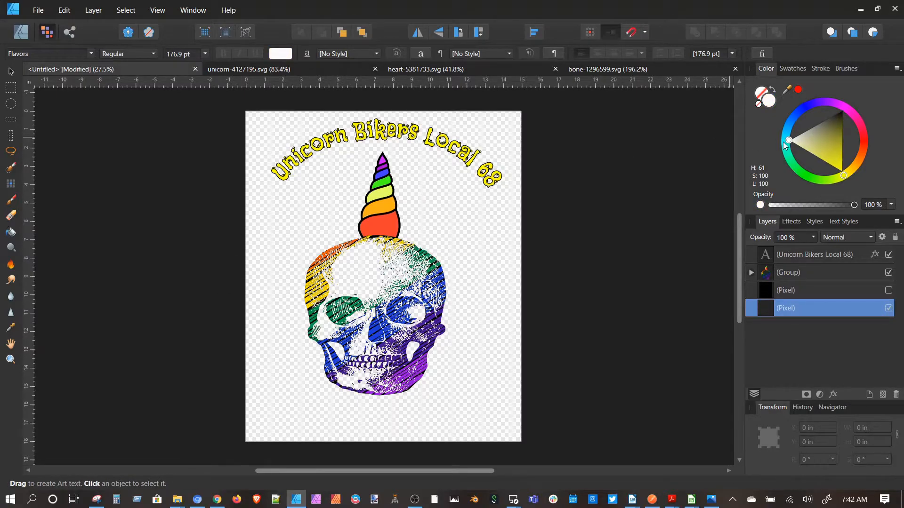
{"action": "left_click", "coordinate": [11, 232]}
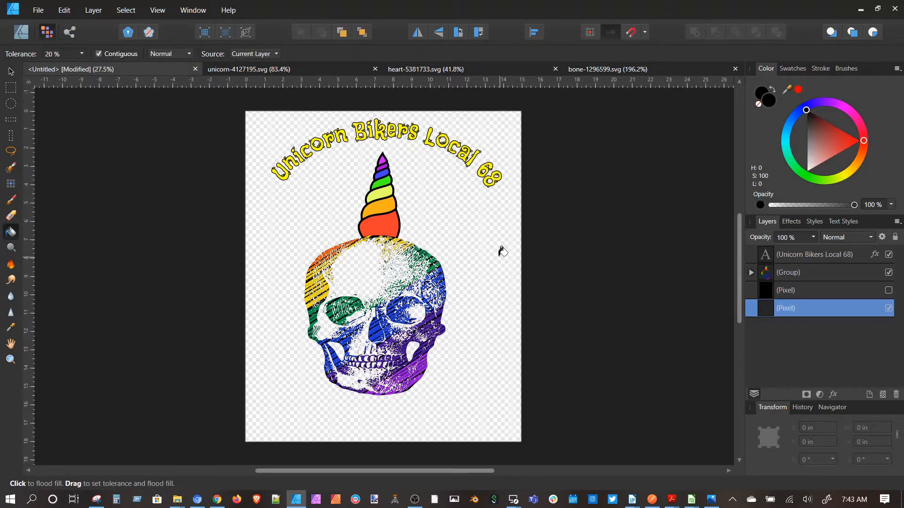
{"action": "left_click", "coordinate": [599, 278]}
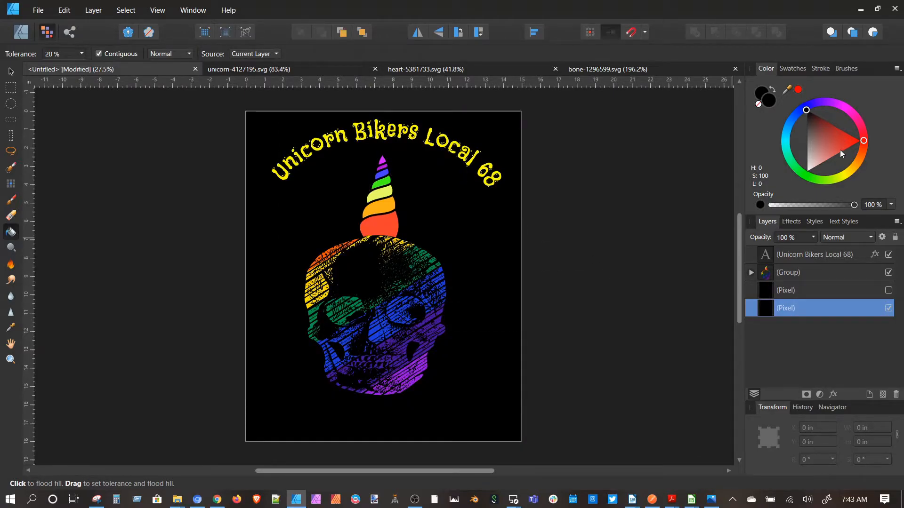
{"action": "left_click", "coordinate": [806, 107]}
{"action": "left_click_drag", "start_coordinate": [816, 126], "coordinate": [880, 140]}
{"action": "left_click", "coordinate": [482, 254]}
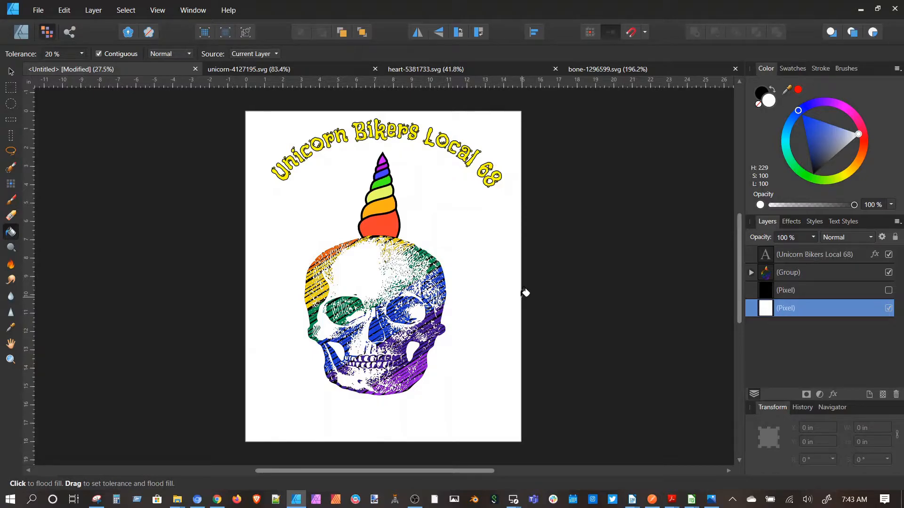
Turn off the outline effect on the white layer and set the arched text's black outline radius to 16 px
{"action": "left_click", "coordinate": [792, 222]}
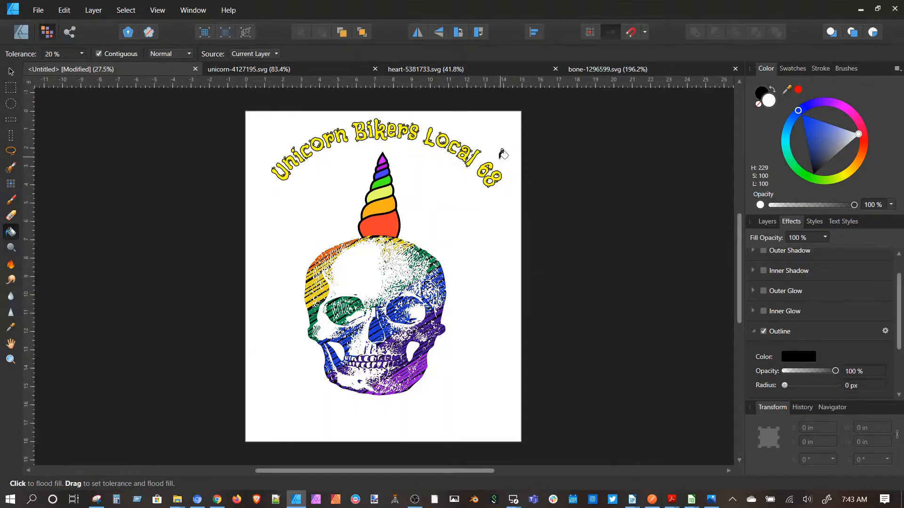
{"action": "left_click", "coordinate": [769, 331]}
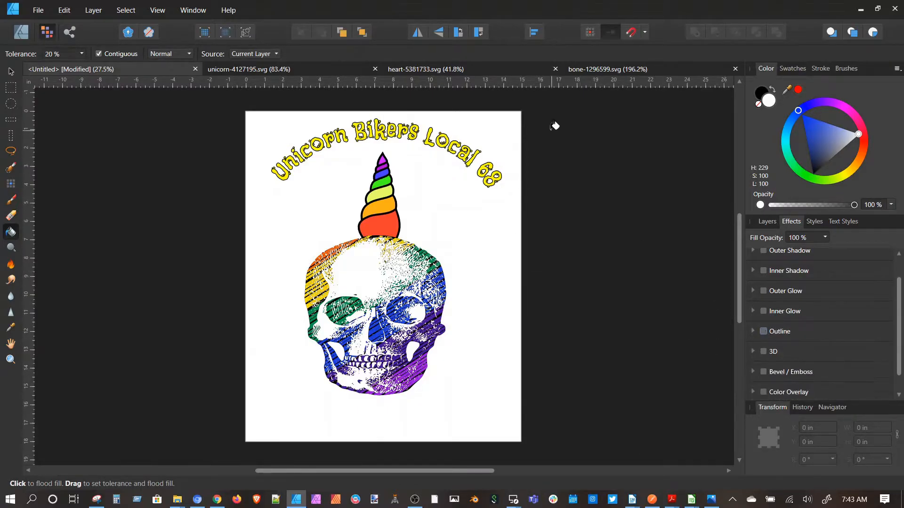
{"action": "left_click", "coordinate": [11, 72]}
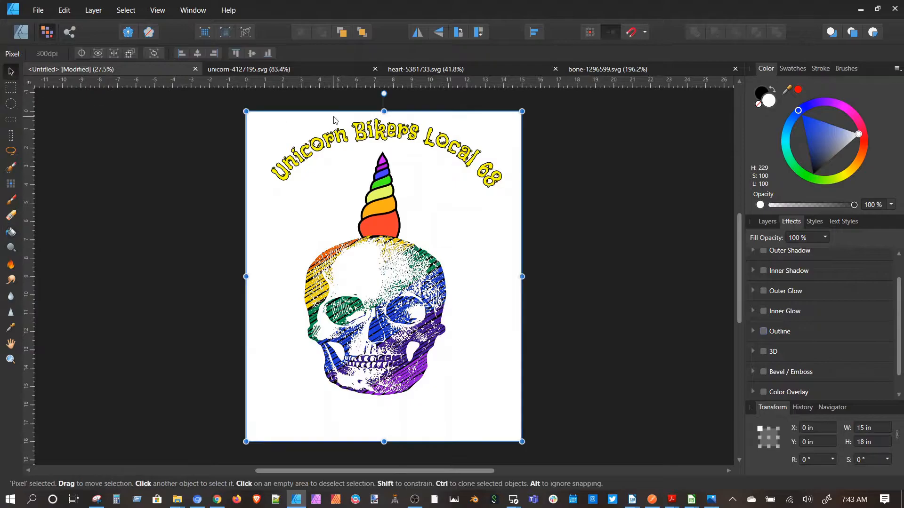
{"action": "left_click", "coordinate": [365, 134]}
{"action": "key", "text": "t"}
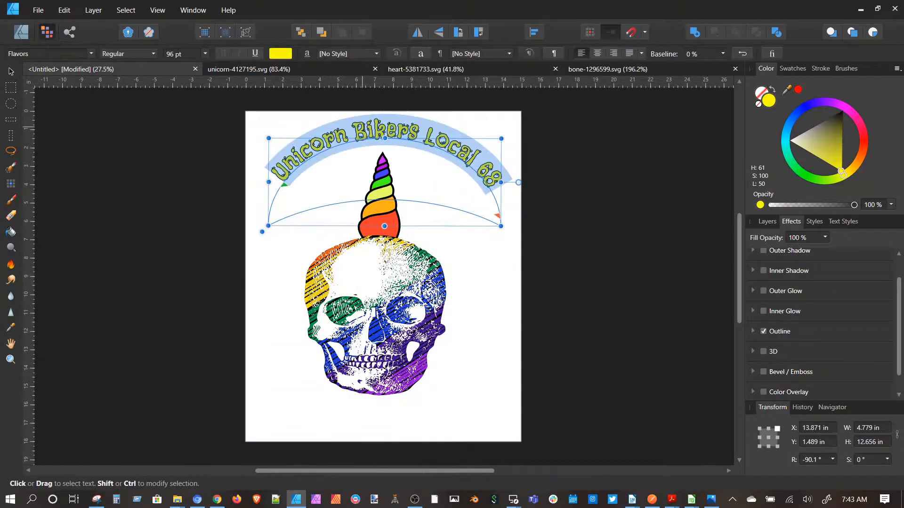
{"action": "left_click", "coordinate": [753, 331]}
{"action": "left_click_drag", "start_coordinate": [807, 386], "coordinate": [810, 386]}
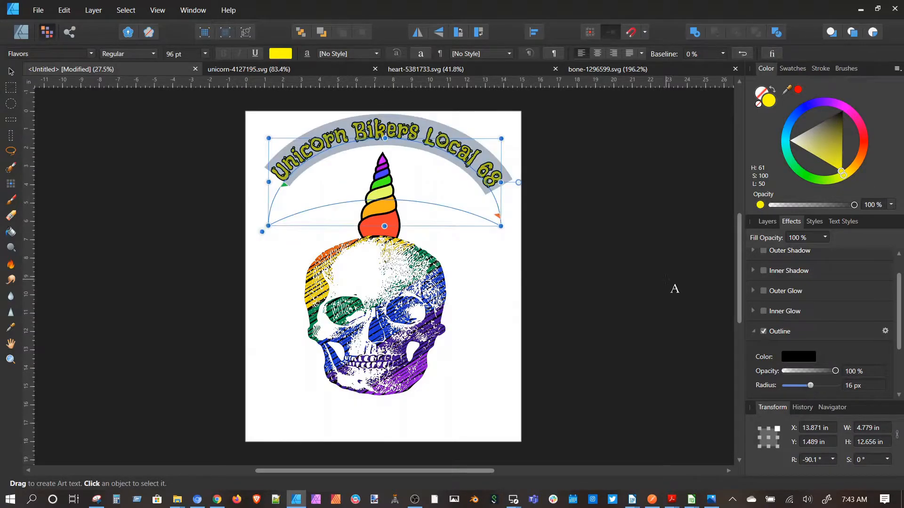
Switch the background back to black by hiding the white pixel layer and showing the black one
{"action": "left_click", "coordinate": [11, 72]}
{"action": "left_click", "coordinate": [125, 207]}
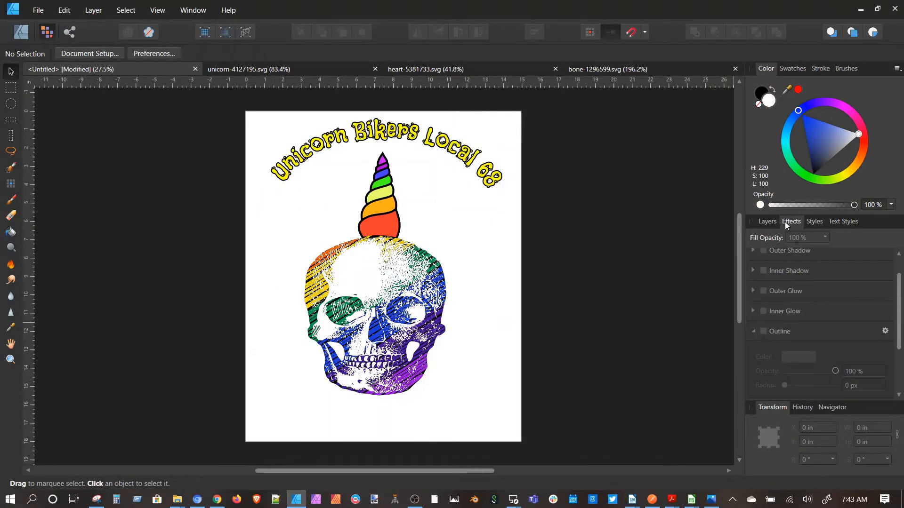
{"action": "left_click", "coordinate": [772, 221]}
{"action": "left_click", "coordinate": [888, 309]}
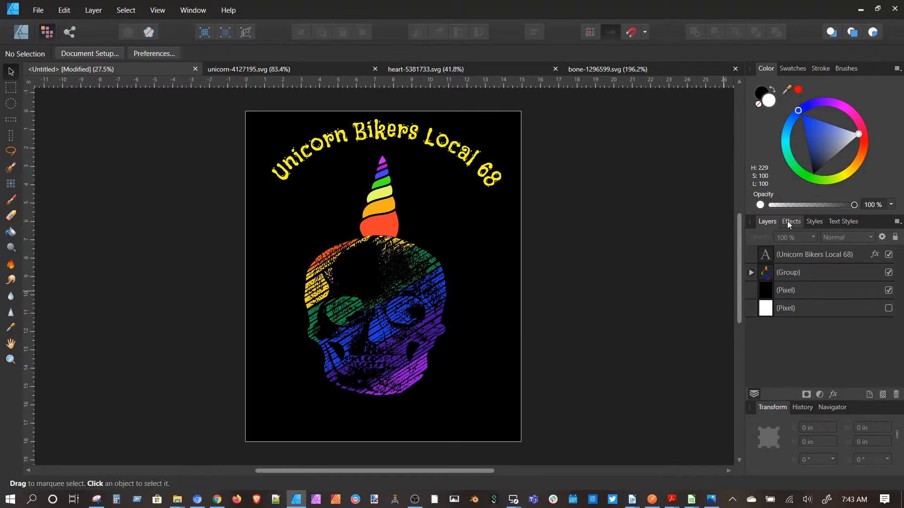
Try a white outline effect on the skull-and-horn group
{"action": "left_click", "coordinate": [805, 271]}
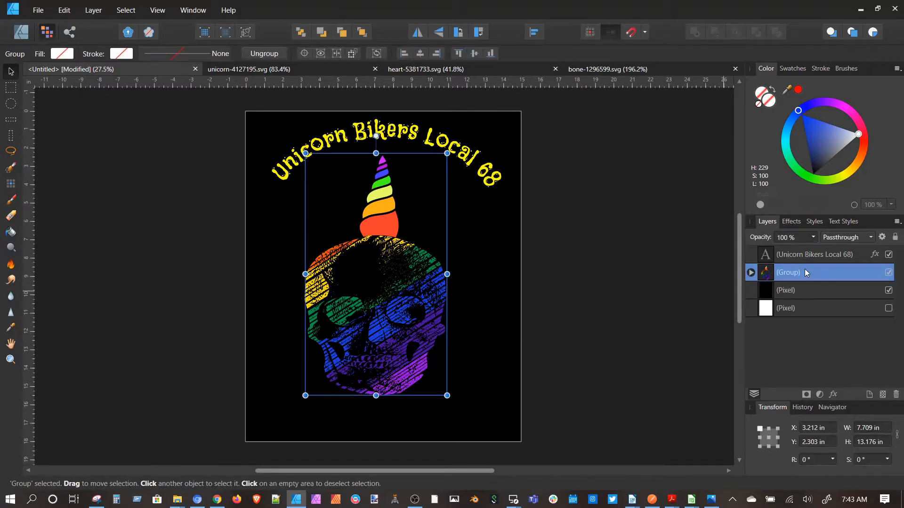
{"action": "left_click", "coordinate": [790, 223]}
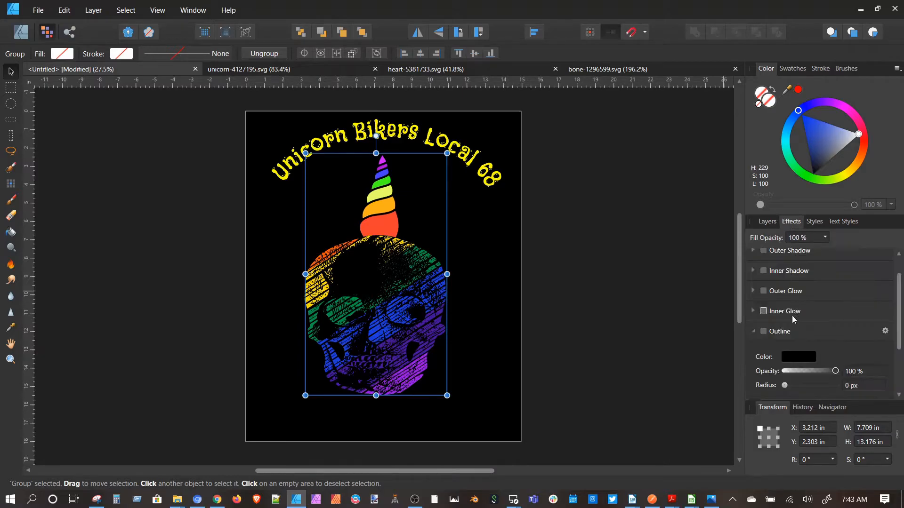
{"action": "left_click", "coordinate": [796, 357]}
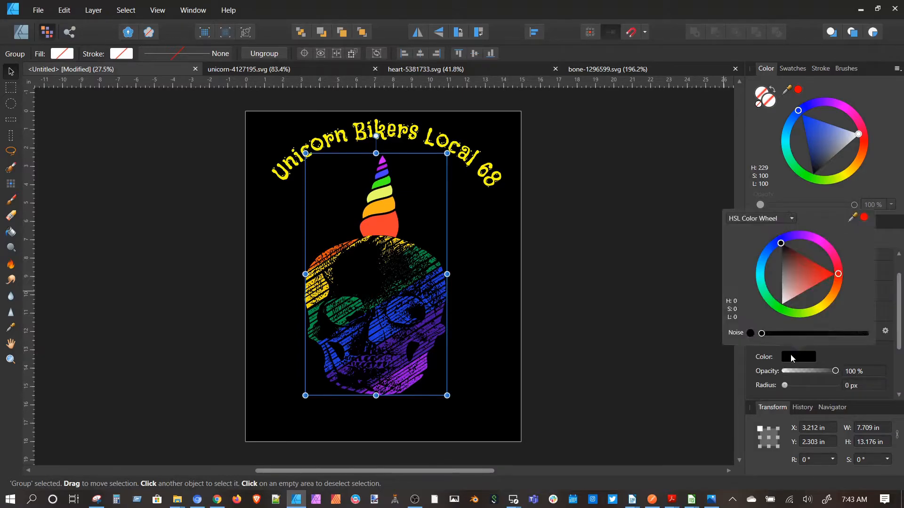
{"action": "left_click_drag", "start_coordinate": [783, 299], "coordinate": [782, 308]}
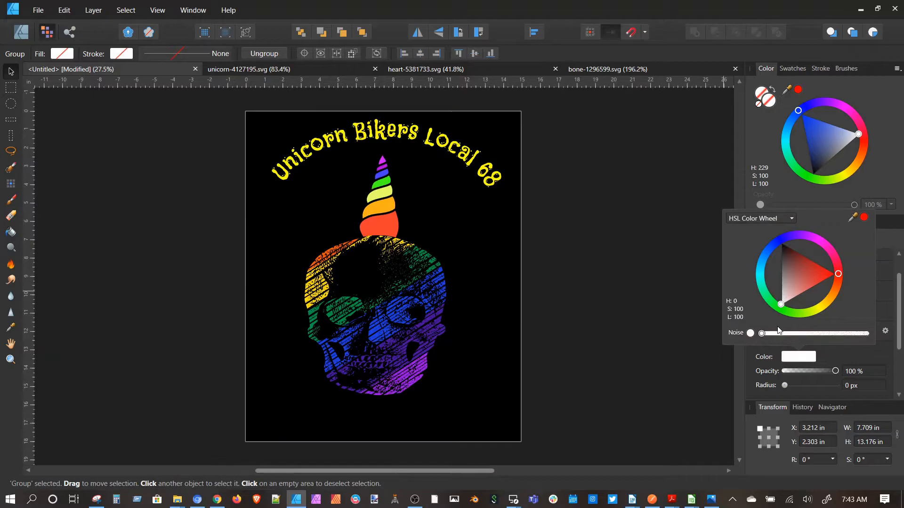
{"action": "left_click", "coordinate": [891, 243]}
{"action": "mouse_move", "coordinate": [783, 385]}
{"action": "left_mouse_down"}
{"action": "mouse_move", "coordinate": [824, 388]}
{"action": "mouse_move", "coordinate": [785, 386]}
{"action": "left_mouse_up"}
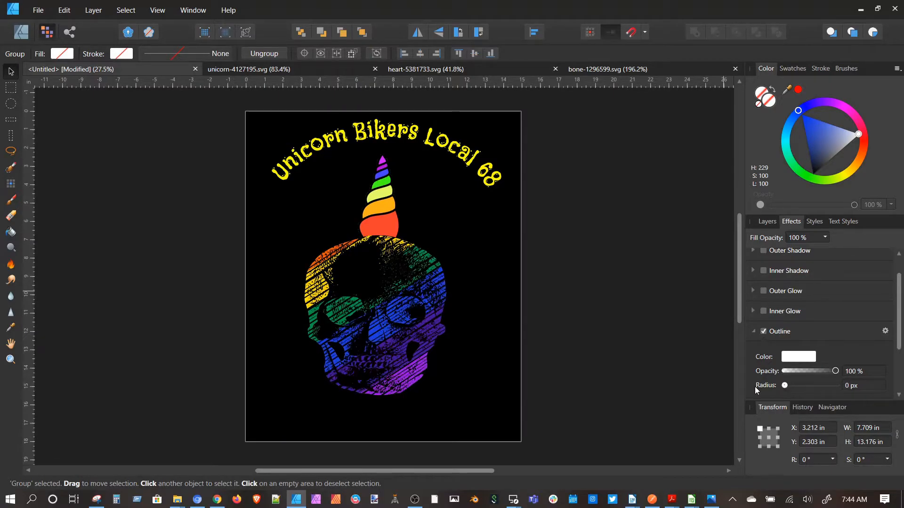
{"action": "left_click_drag", "start_coordinate": [784, 387], "coordinate": [762, 388]}
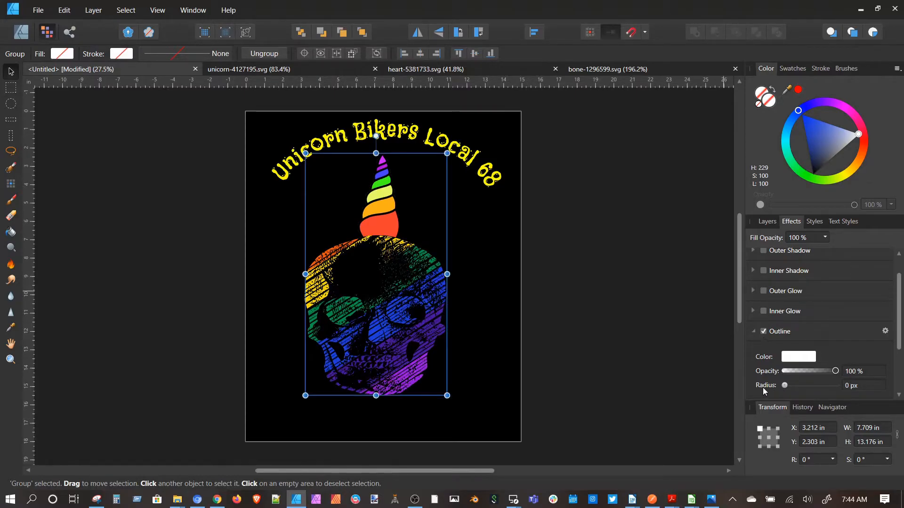
{"action": "left_click", "coordinate": [764, 332]}
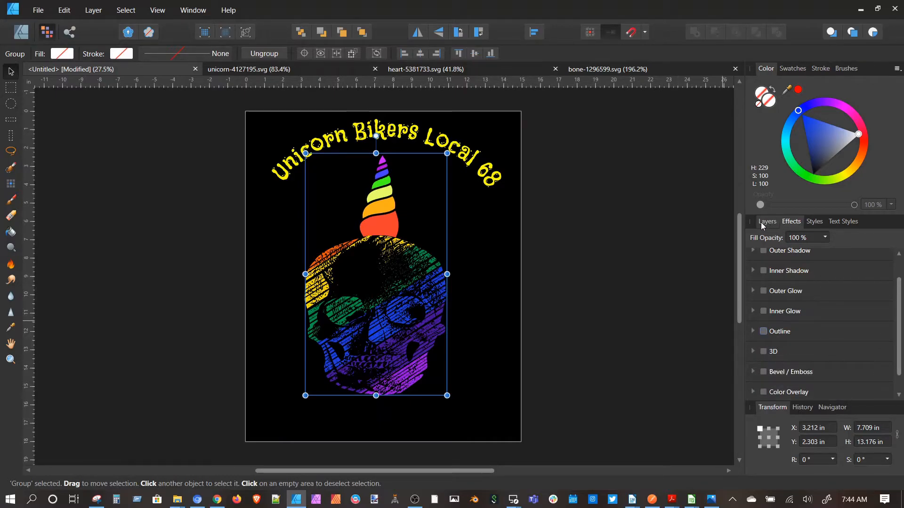
{"action": "left_click", "coordinate": [631, 254]}
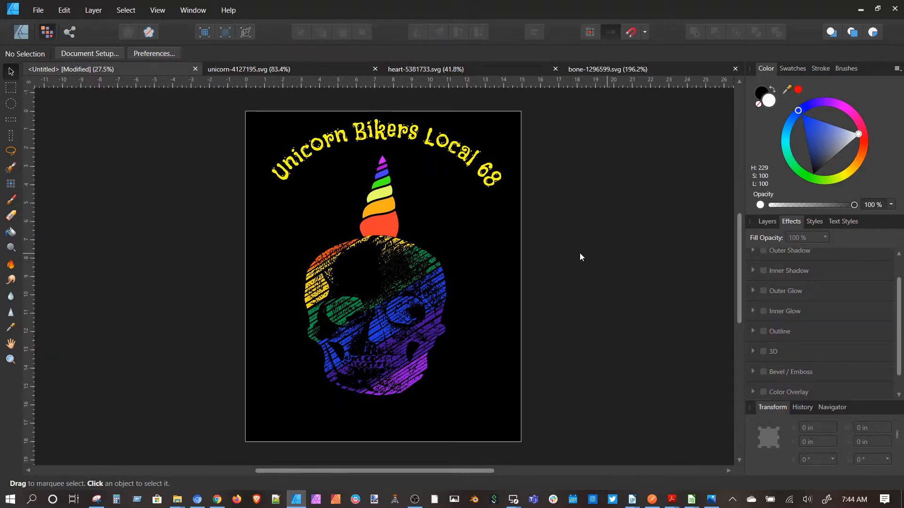
Set the arched text's size to 100 pt and shift its start point back along the curve to recentre it
{"action": "left_click", "coordinate": [366, 136]}
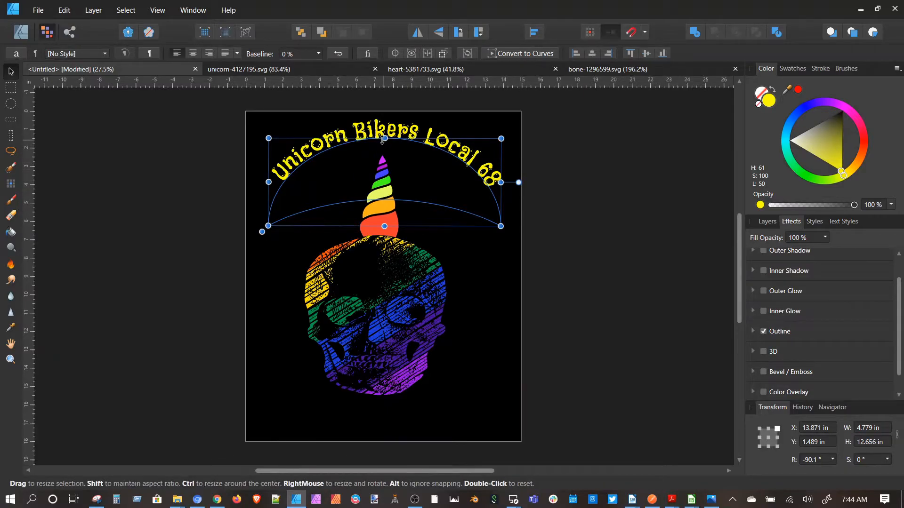
{"action": "triple_click", "coordinate": [363, 127]}
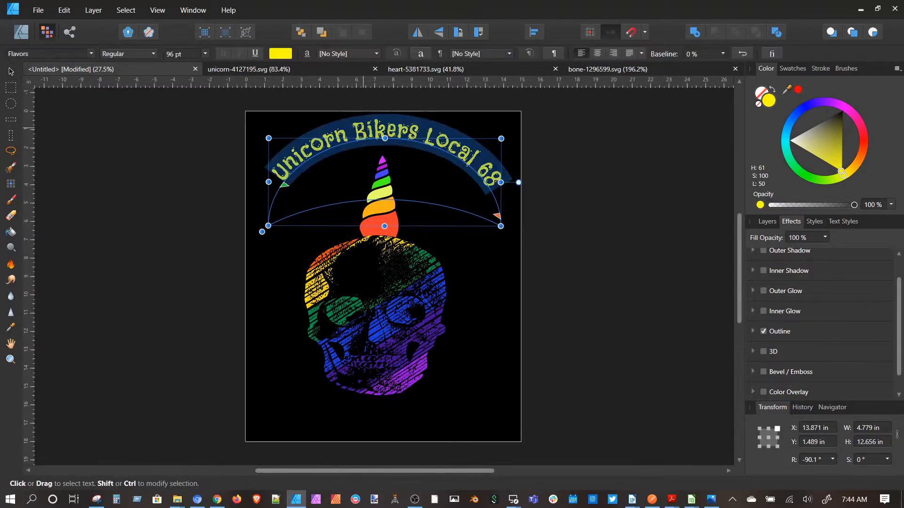
{"action": "left_click", "coordinate": [181, 52]}
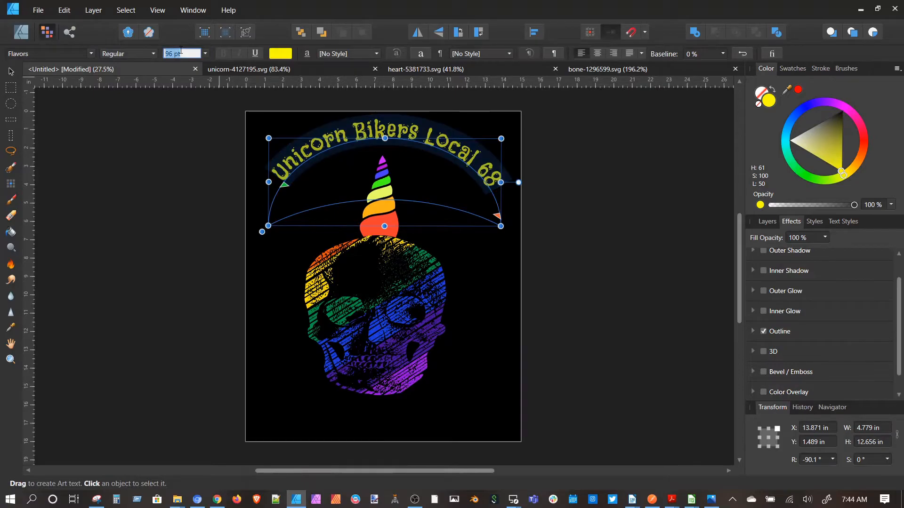
{"action": "type", "text": "1"}
{"action": "type", "text": "00"}
{"action": "key", "text": "Return"}
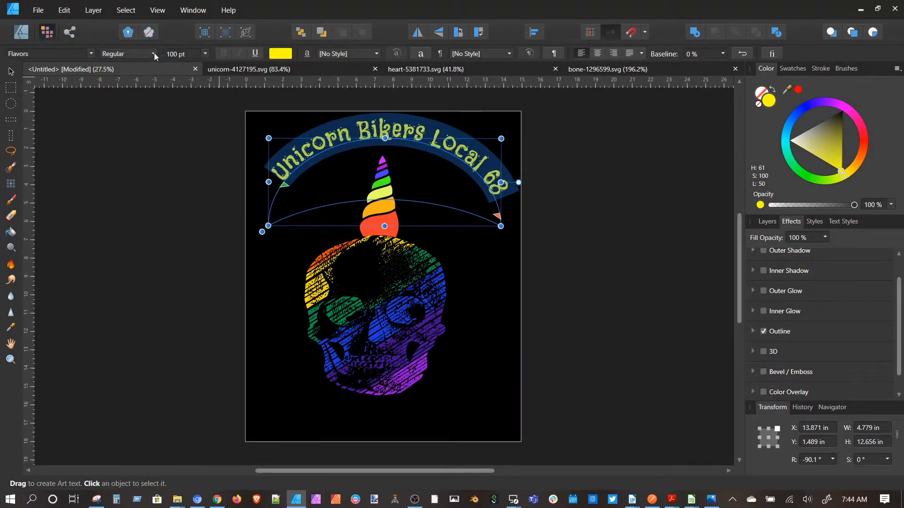
{"action": "left_click_drag", "start_coordinate": [284, 186], "coordinate": [278, 191]}
{"action": "left_click", "coordinate": [590, 171]}
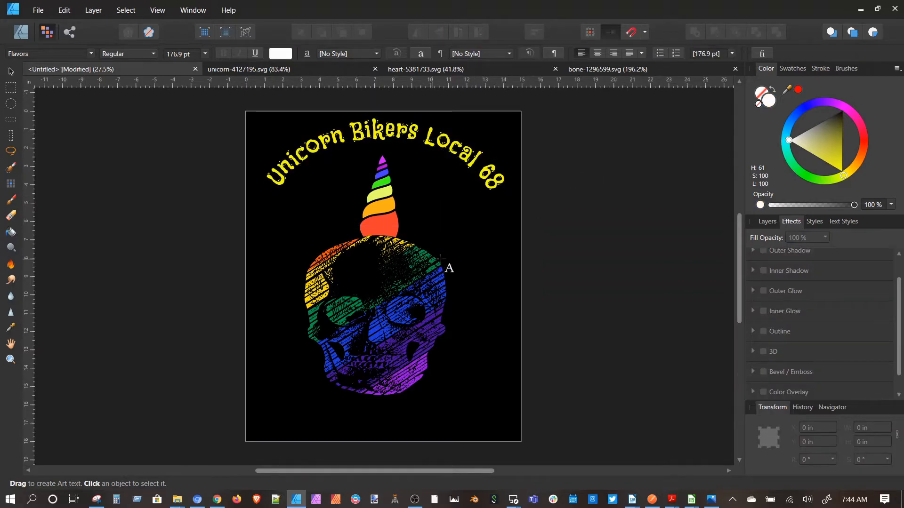
Enlarge the skull-and-horn group to about 8.94 in wide by 15.28 in high, extending it downward and to both sides
{"action": "left_click", "coordinate": [767, 222]}
{"action": "left_click", "coordinate": [761, 276]}
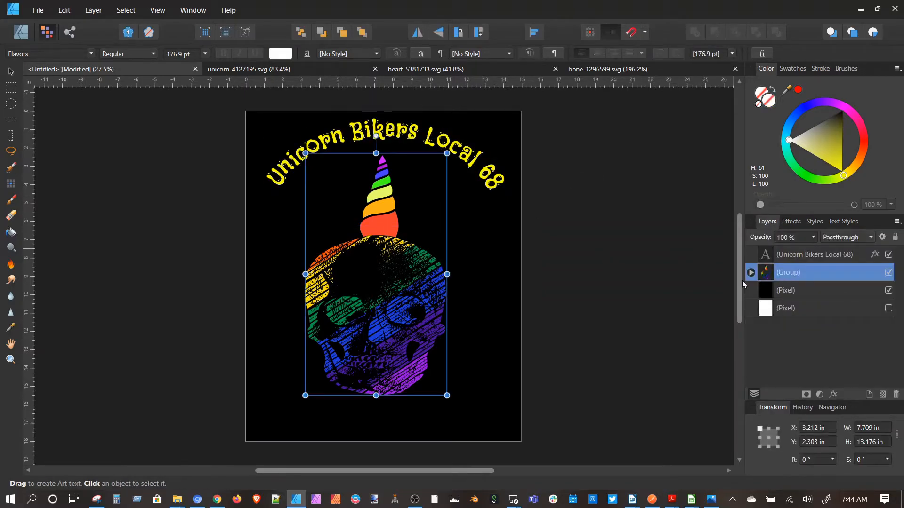
{"action": "left_click_drag", "start_coordinate": [447, 396], "coordinate": [464, 424]}
{"action": "key", "text": "t"}
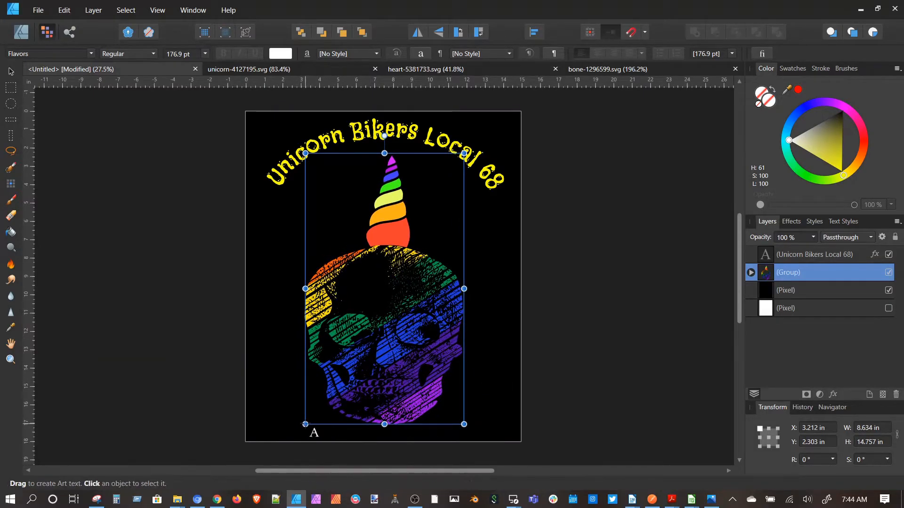
{"action": "left_click", "coordinate": [306, 425]}
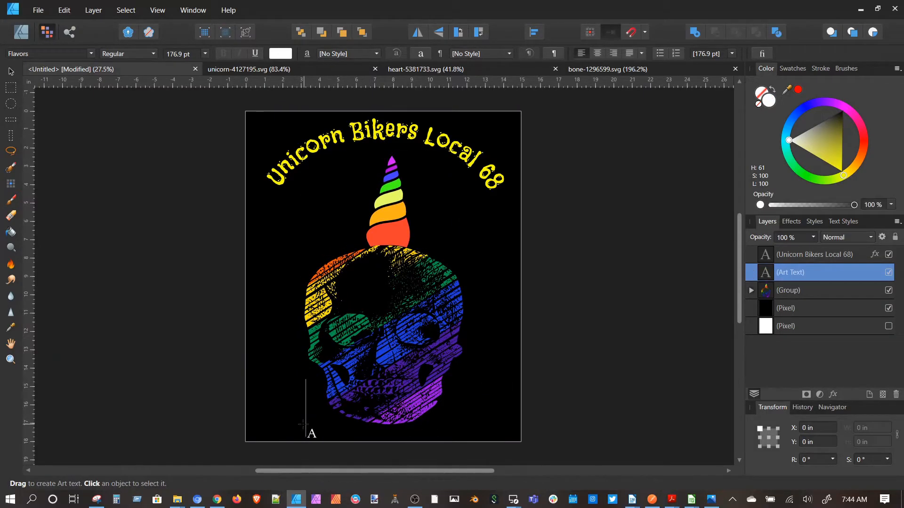
{"action": "left_click", "coordinate": [783, 288]}
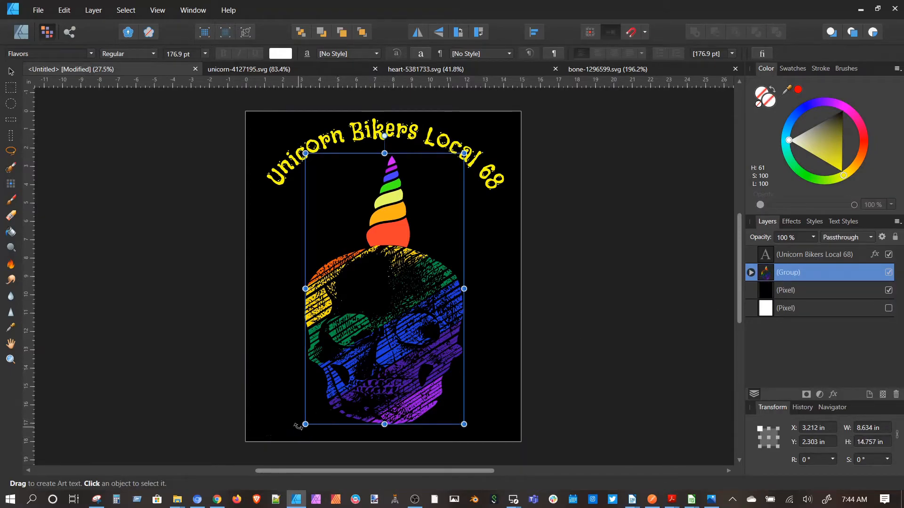
{"action": "left_click_drag", "start_coordinate": [302, 427], "coordinate": [292, 430]}
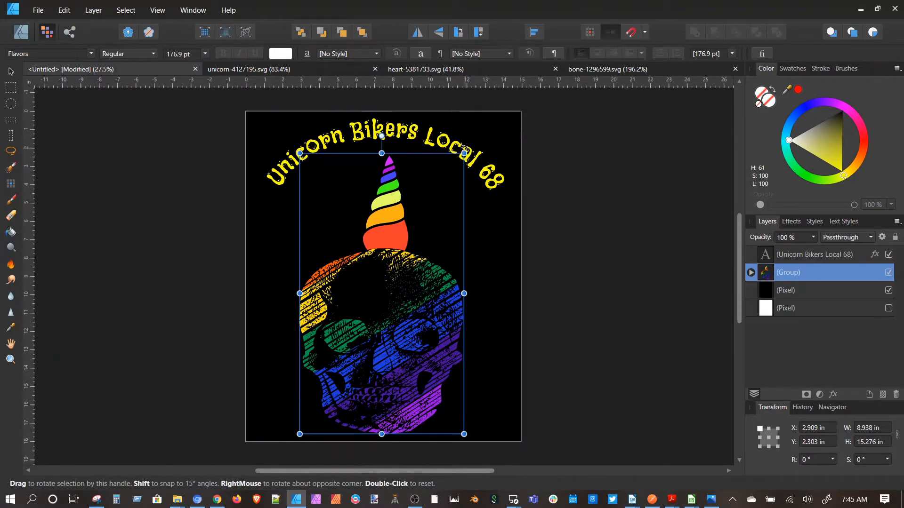
Set the arched text's size to 110 pt and shift its start point back along the curve to recentre it
{"action": "triple_click", "coordinate": [444, 141]}
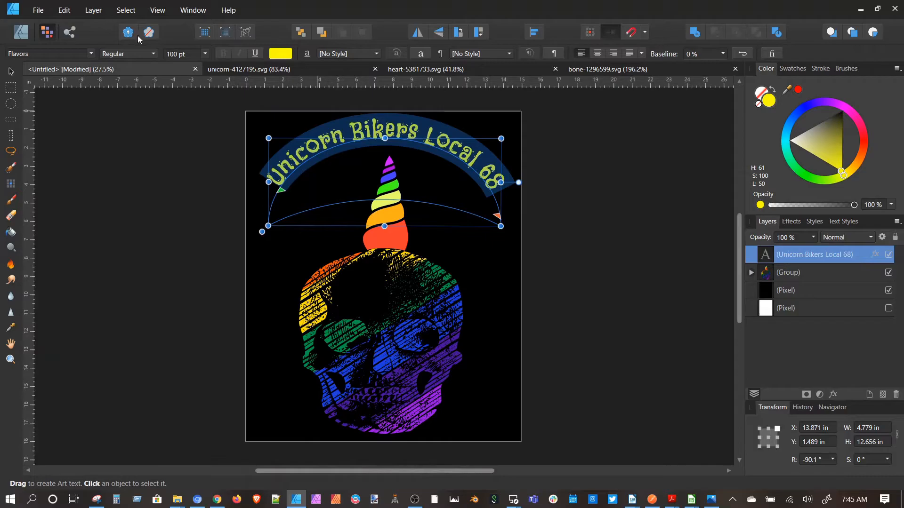
{"action": "left_click", "coordinate": [179, 53]}
{"action": "type", "text": "110"}
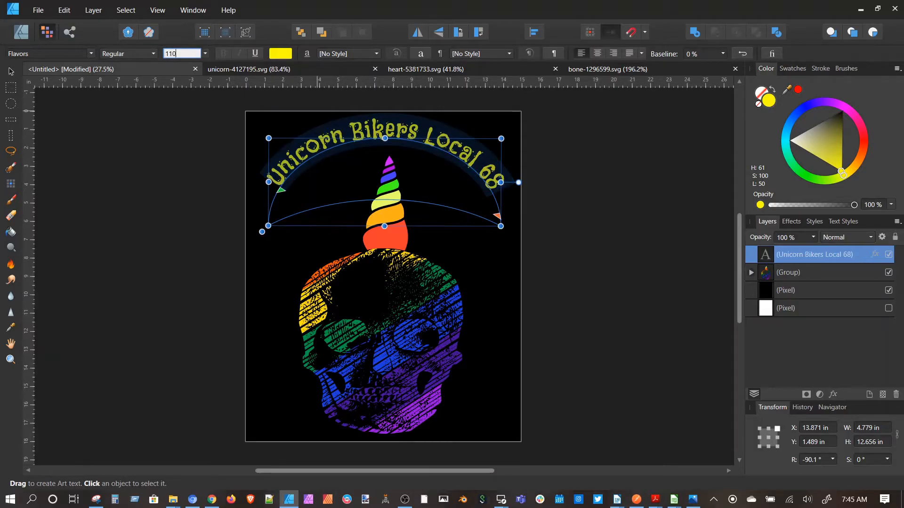
{"action": "key", "text": "Return"}
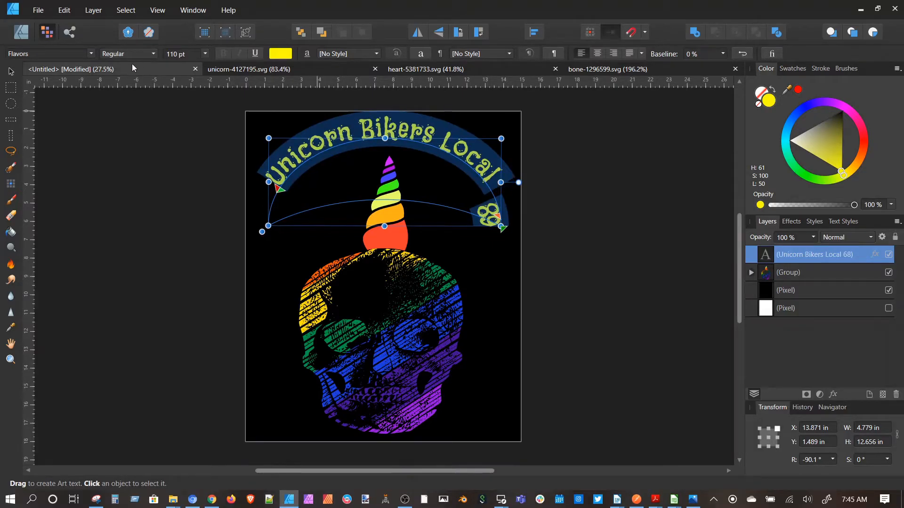
{"action": "left_click_drag", "start_coordinate": [281, 193], "coordinate": [276, 202]}
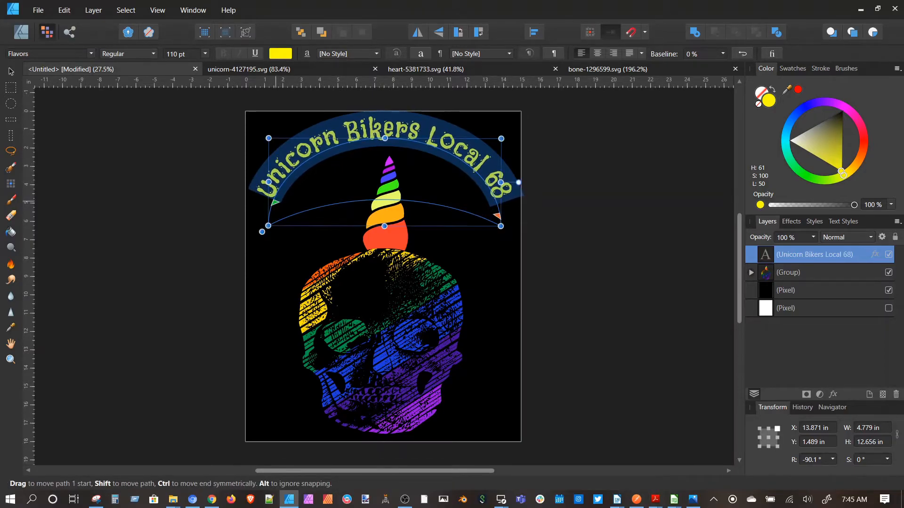
{"action": "left_click", "coordinate": [587, 170]}
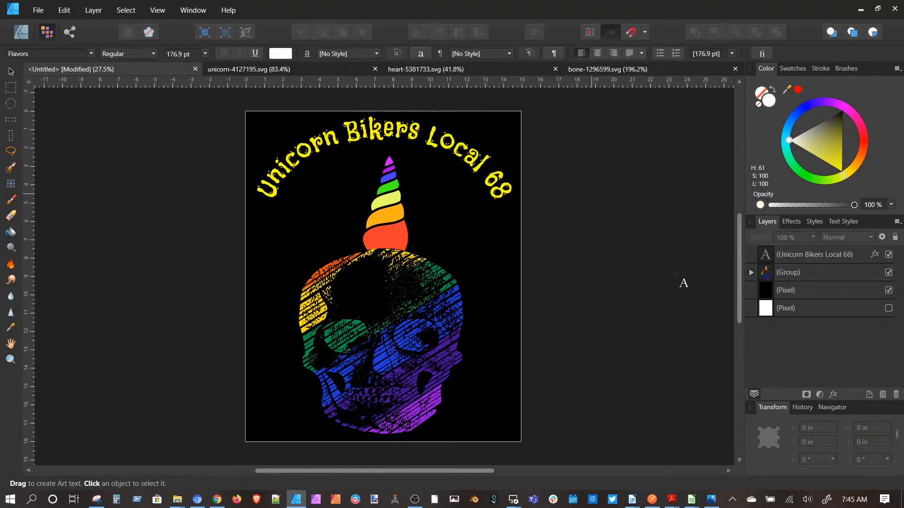
Check the design on the white and black backgrounds, and leave both pixel layers hidden for a transparent background
{"action": "left_click", "coordinate": [889, 291]}
{"action": "left_click", "coordinate": [889, 309]}
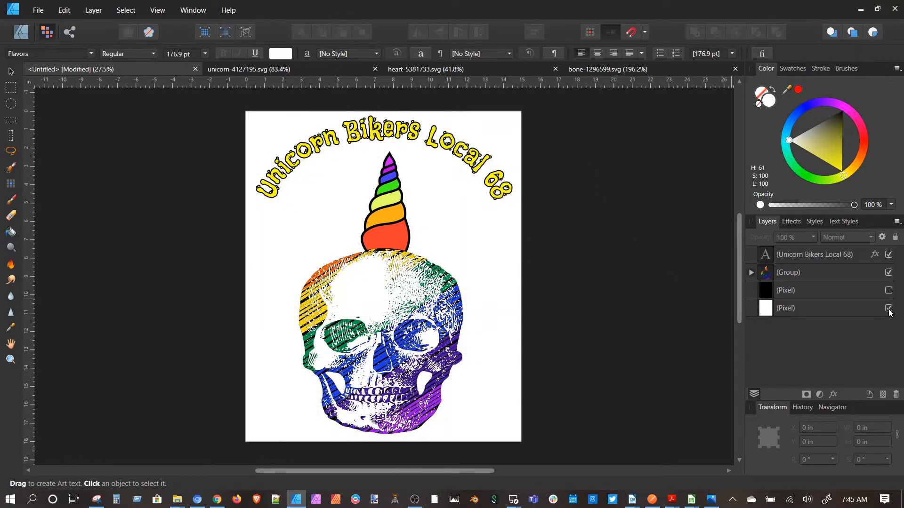
{"action": "left_click", "coordinate": [888, 309]}
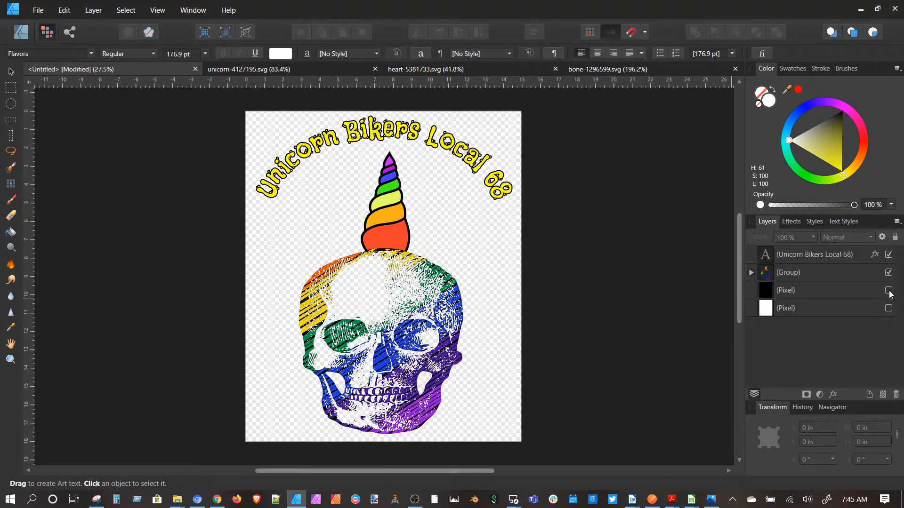
{"action": "left_click", "coordinate": [888, 290]}
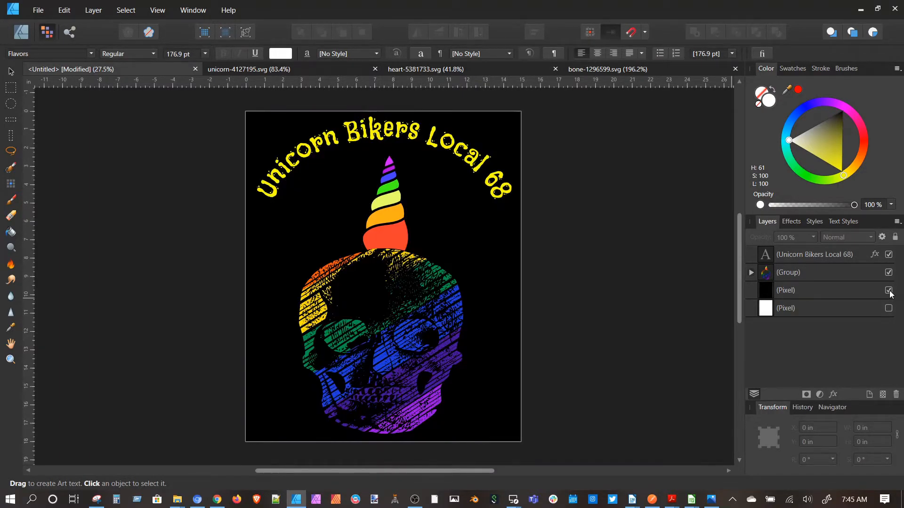
{"action": "left_click", "coordinate": [888, 291]}
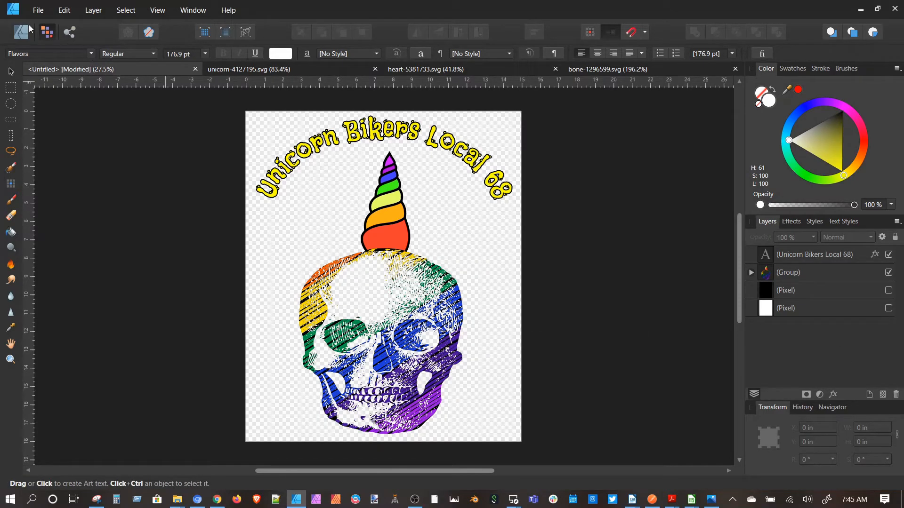
Save the document as "unicorn biker tshirt demo" in the YT work folder
{"action": "left_click", "coordinate": [38, 12]}
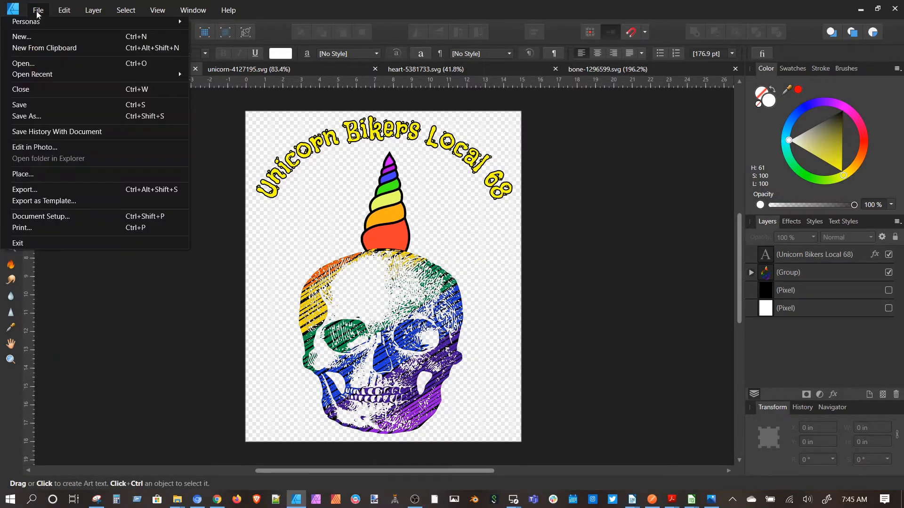
{"action": "left_click", "coordinate": [47, 115]}
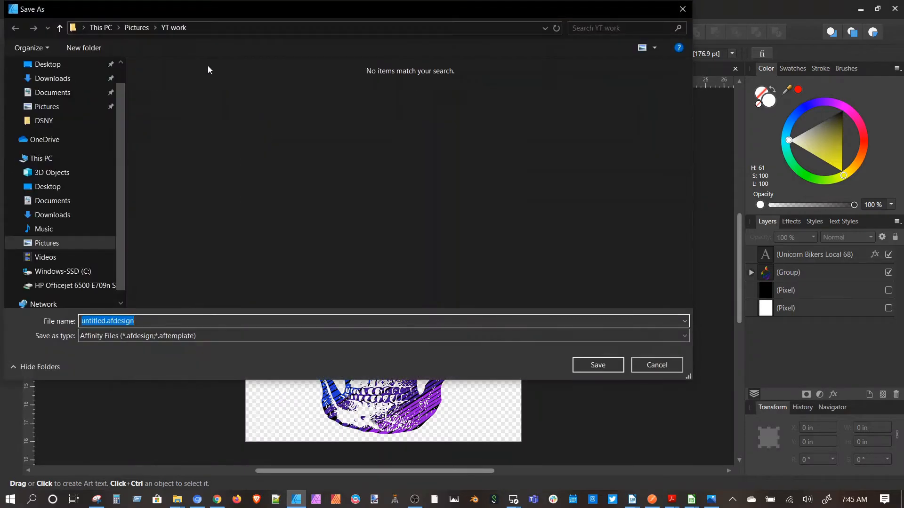
{"action": "type", "text": "unicorn bi"}
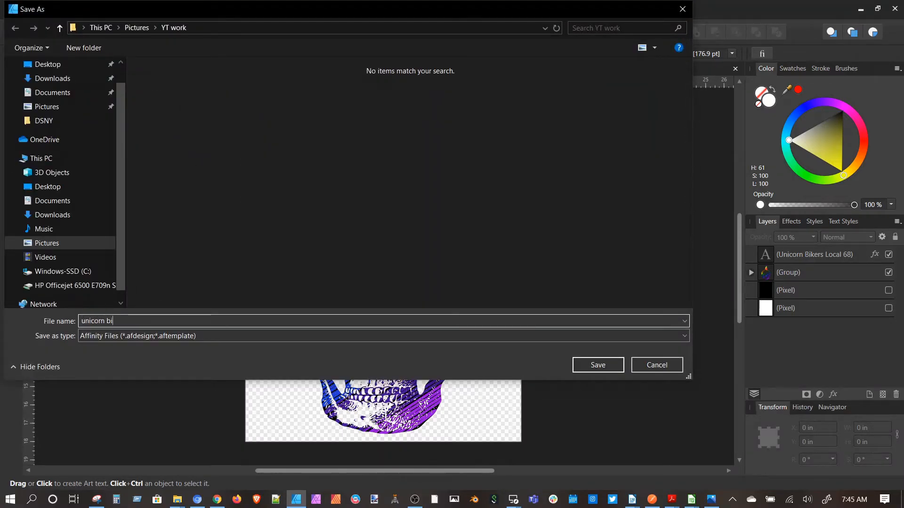
{"action": "type", "text": "ker tshirt demo"}
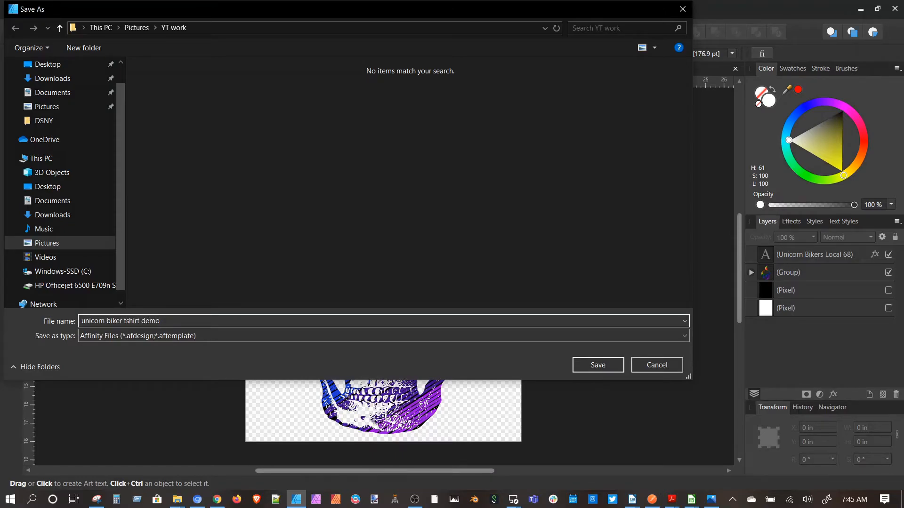
{"action": "key", "text": "Return"}
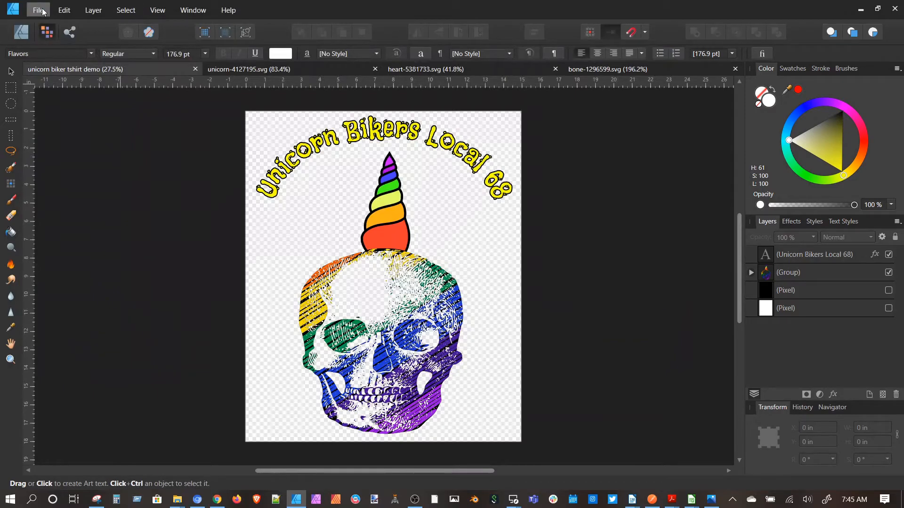
Export the whole document as a 4500 × 5400 px PNG named "unicorn biker tshirt demo.png" in the YT work folder
{"action": "left_click", "coordinate": [42, 11]}
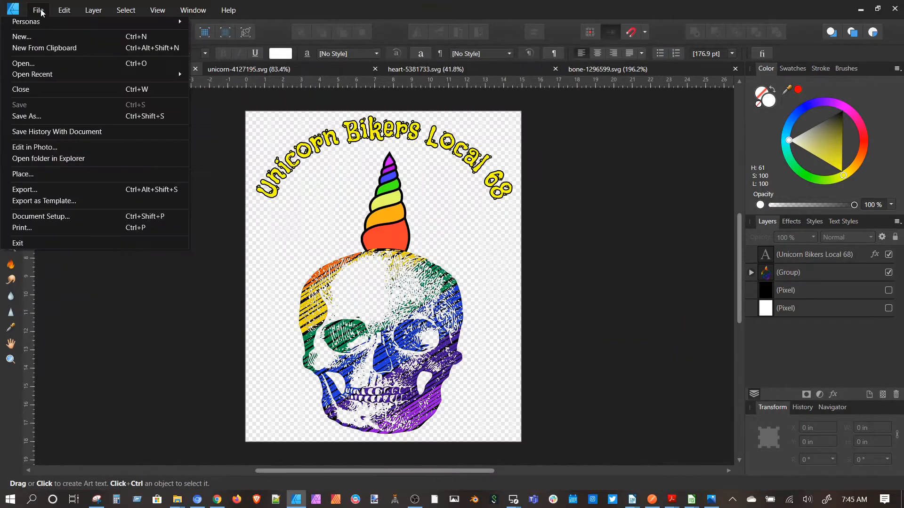
{"action": "left_click", "coordinate": [38, 187]}
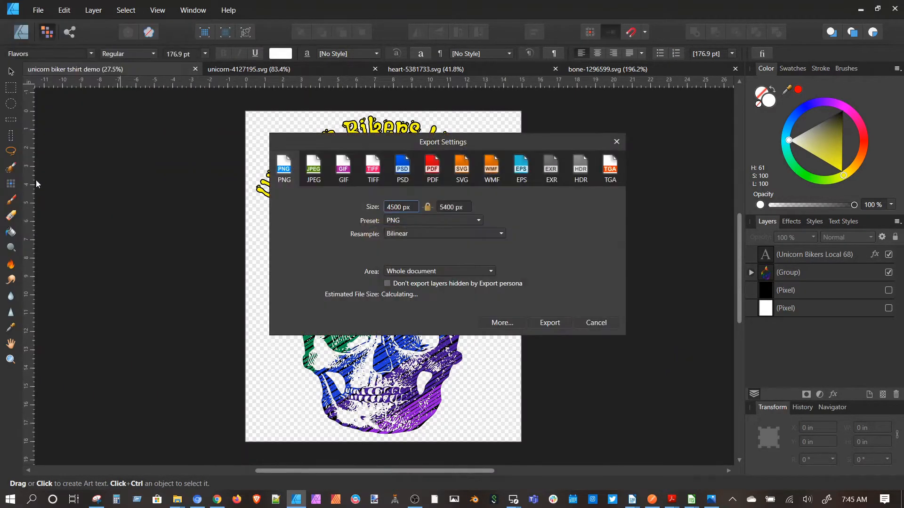
{"action": "left_click", "coordinate": [549, 323]}
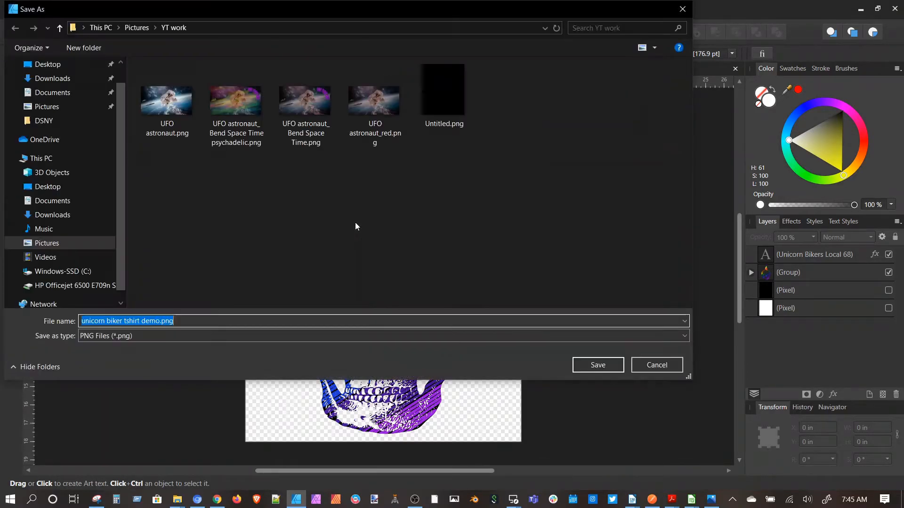
{"action": "left_click", "coordinate": [606, 367]}
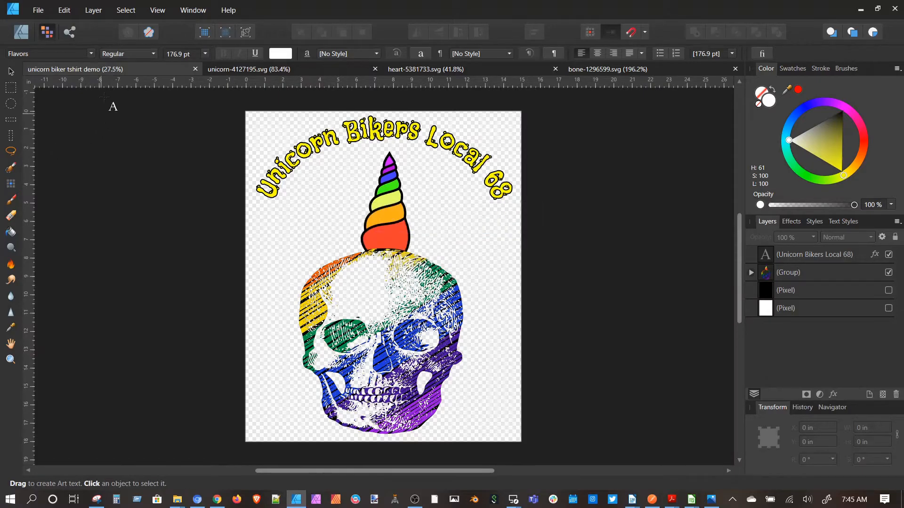
Open the exported "unicorn biker tshirt demo.png" from the YT work folder in Pictures
{"action": "left_click", "coordinate": [36, 11]}
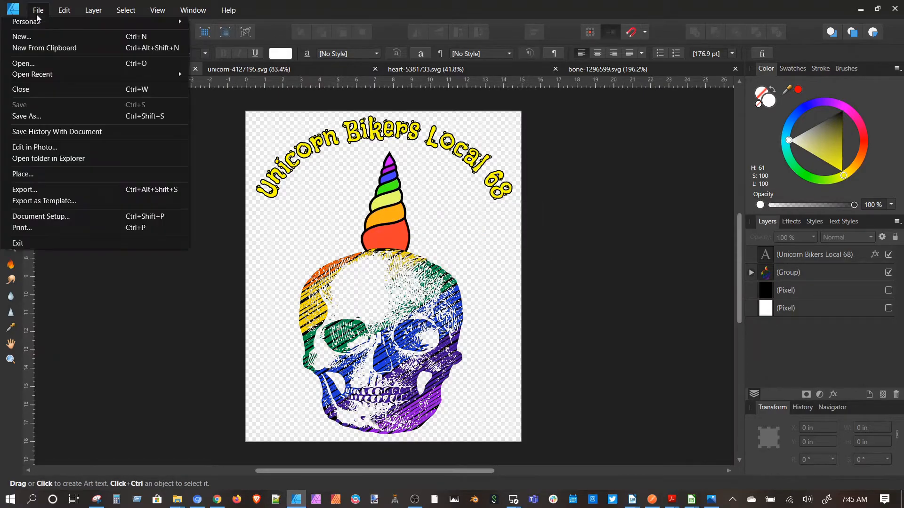
{"action": "left_click", "coordinate": [38, 64]}
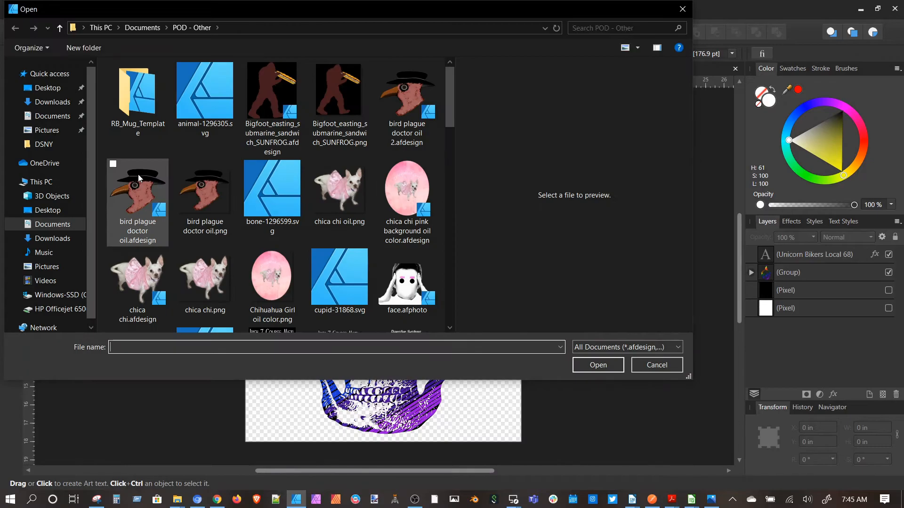
{"action": "left_click", "coordinate": [142, 28]}
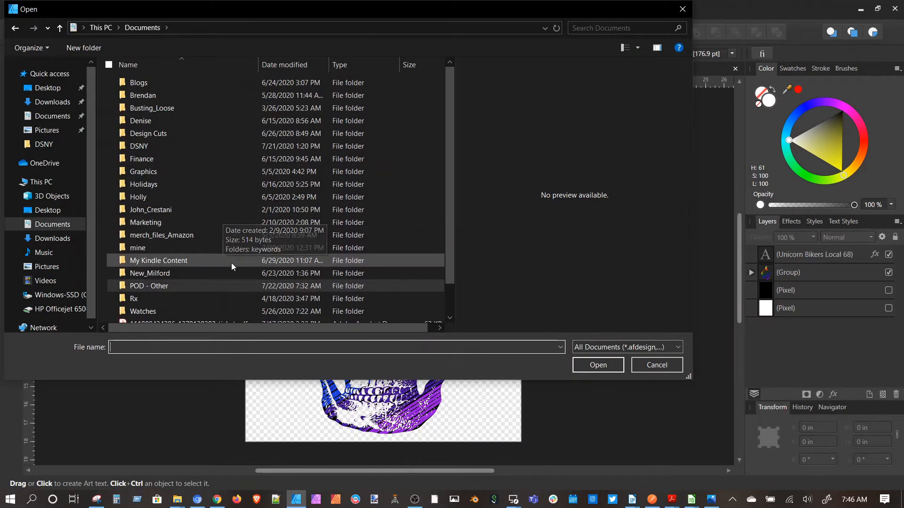
{"action": "scroll", "coordinate": [231, 263], "scroll_direction": "down", "scroll_amount": 1}
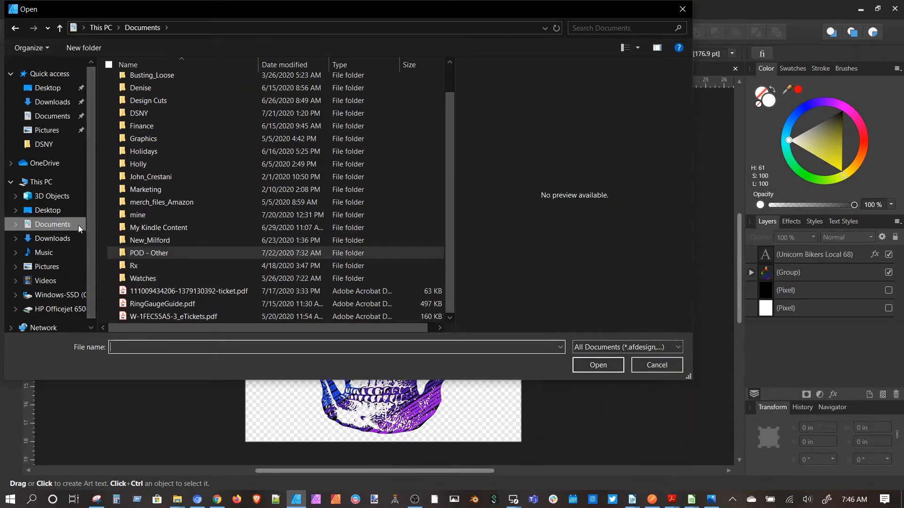
{"action": "left_click", "coordinate": [54, 134]}
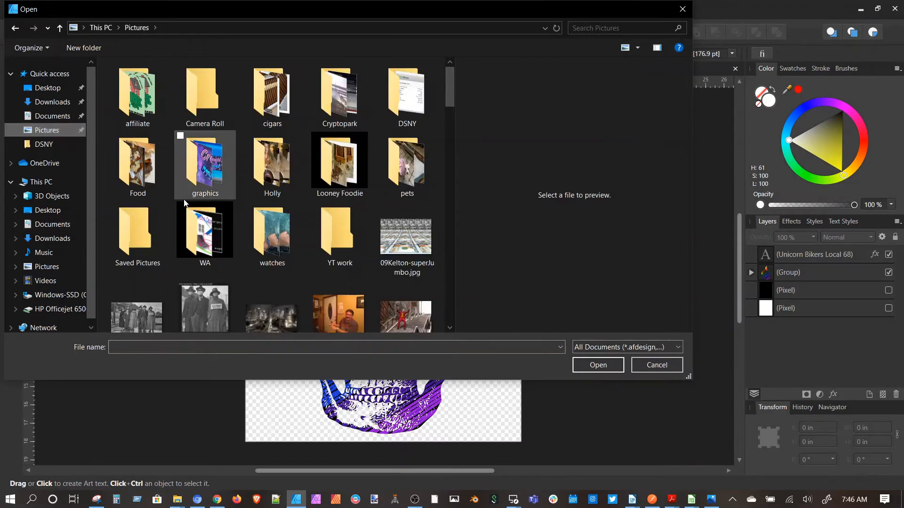
{"action": "left_click", "coordinate": [340, 245]}
{"action": "double_click", "coordinate": [340, 244]}
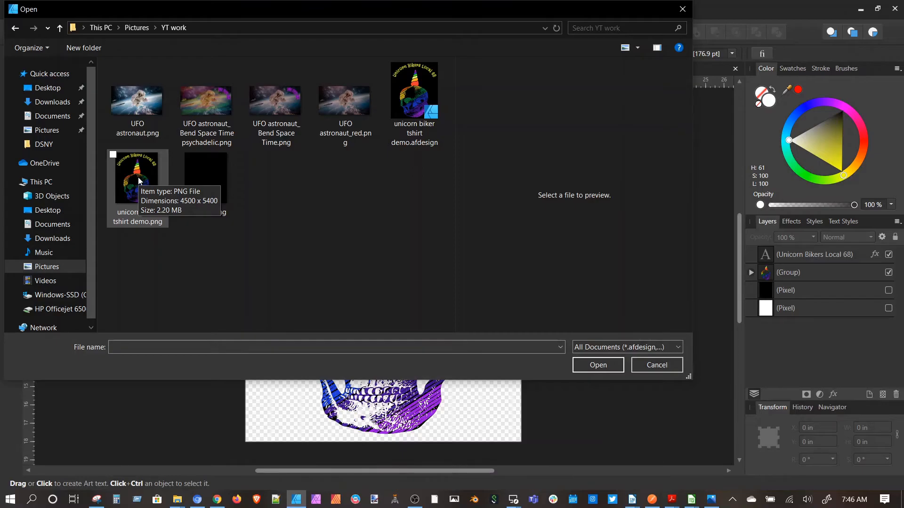
{"action": "left_click", "coordinate": [145, 192]}
{"action": "double_click", "coordinate": [145, 192]}
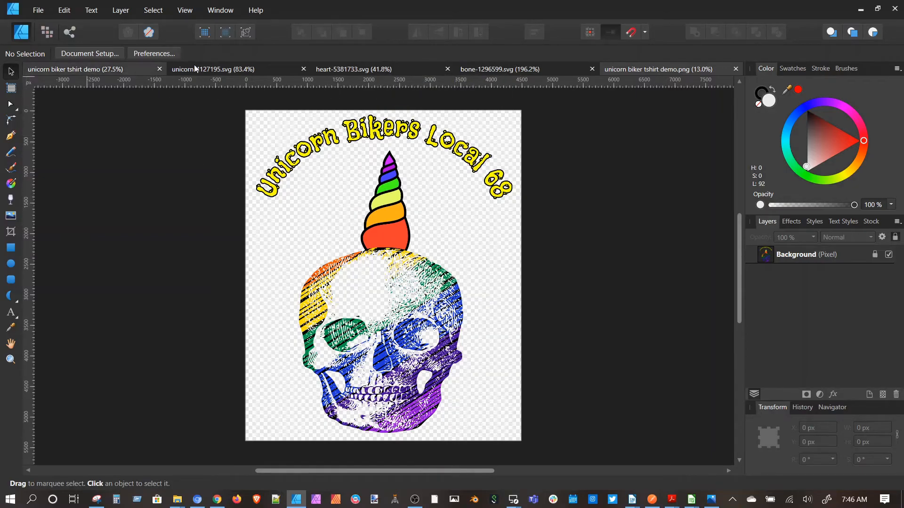
Review the unicorn, heart and bone source SVG documents, and return to the "unicorn biker tshirt demo" document
{"action": "left_click", "coordinate": [250, 68]}
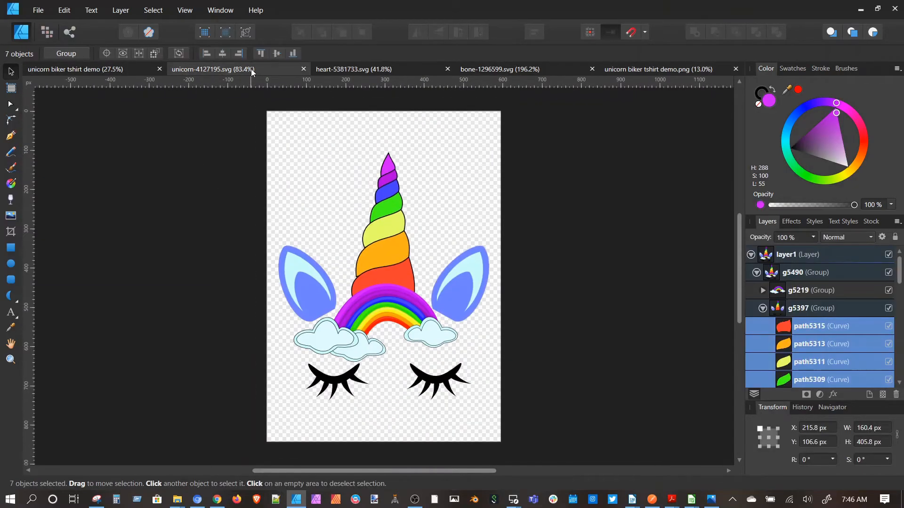
{"action": "left_click", "coordinate": [373, 68]}
{"action": "left_click", "coordinate": [470, 67]}
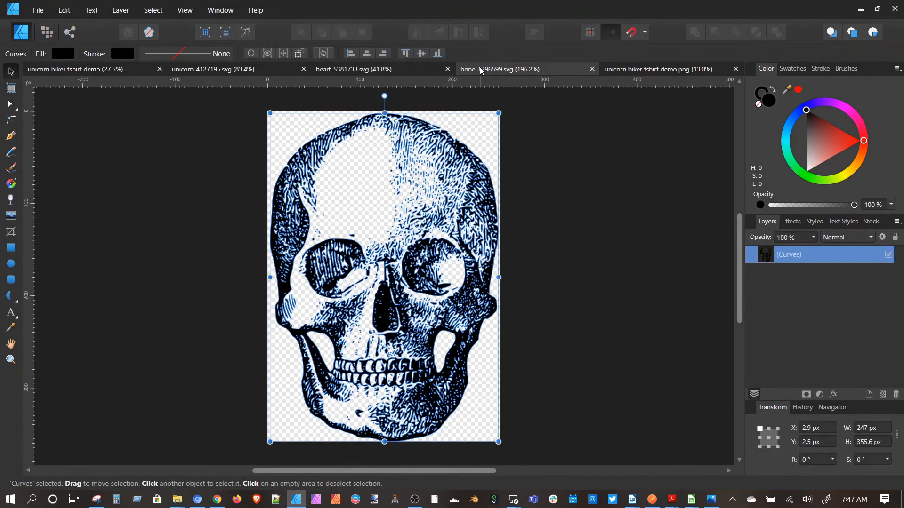
{"action": "left_click", "coordinate": [110, 71]}
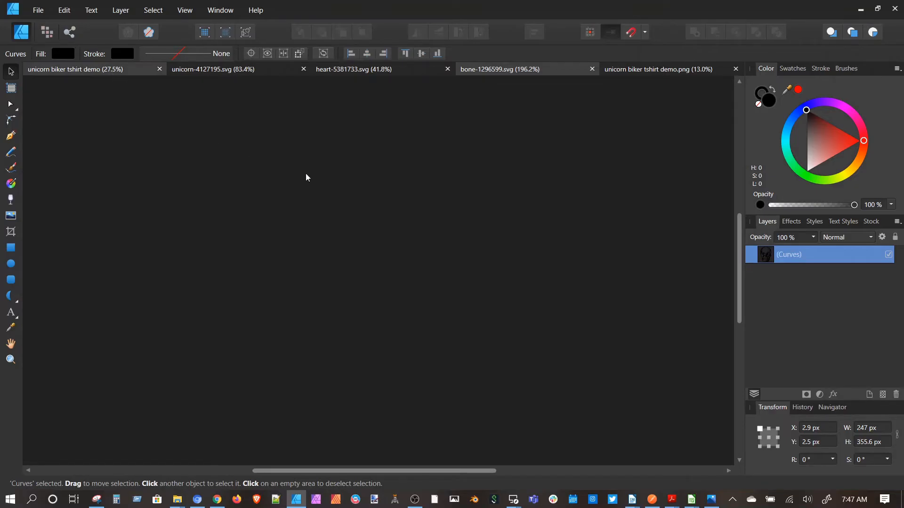